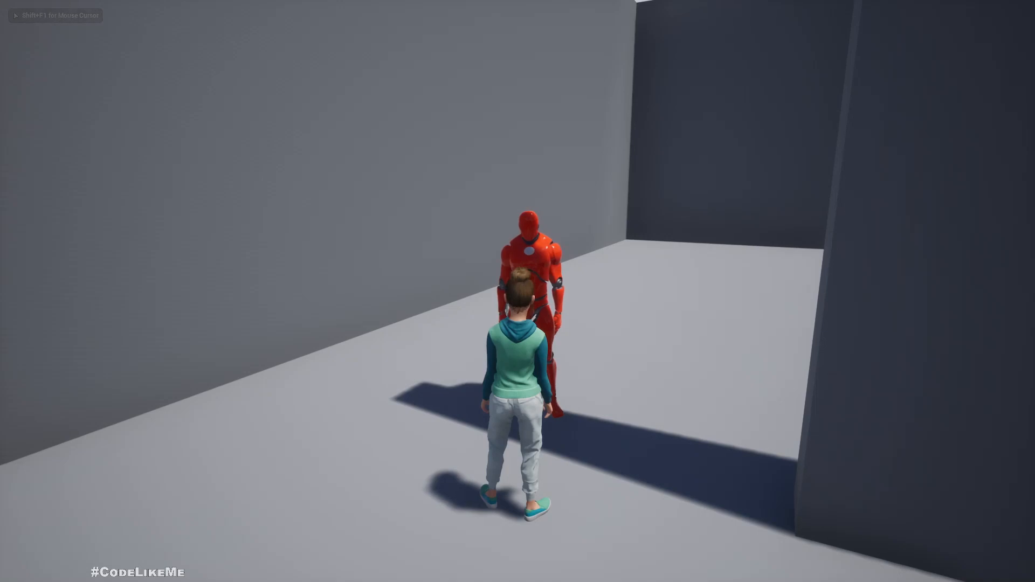
Walk the player character around beside the red NPC in the running game and end the play session.
{"action": "key", "text": "w"}
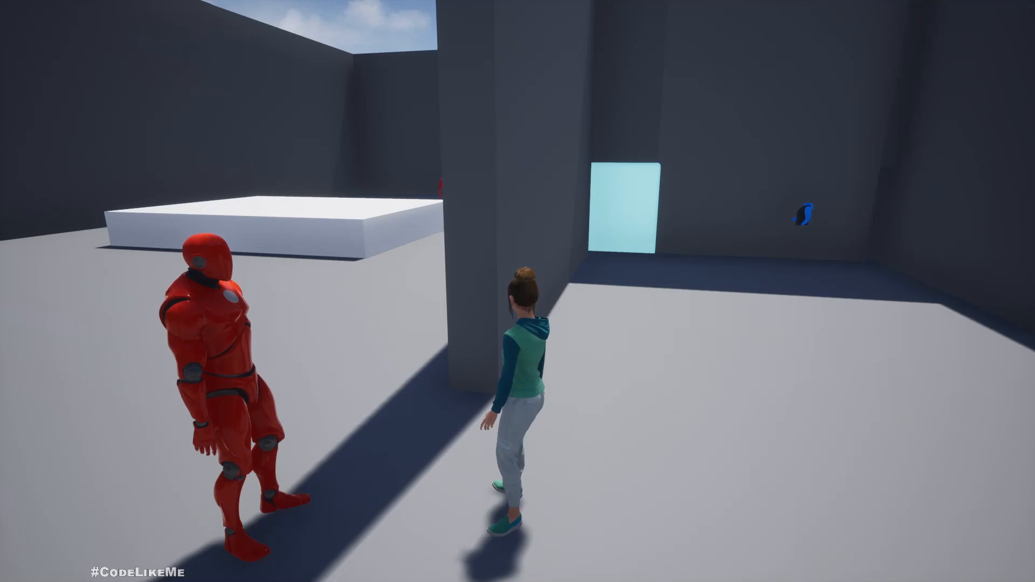
{"action": "key", "text": "Escape"}
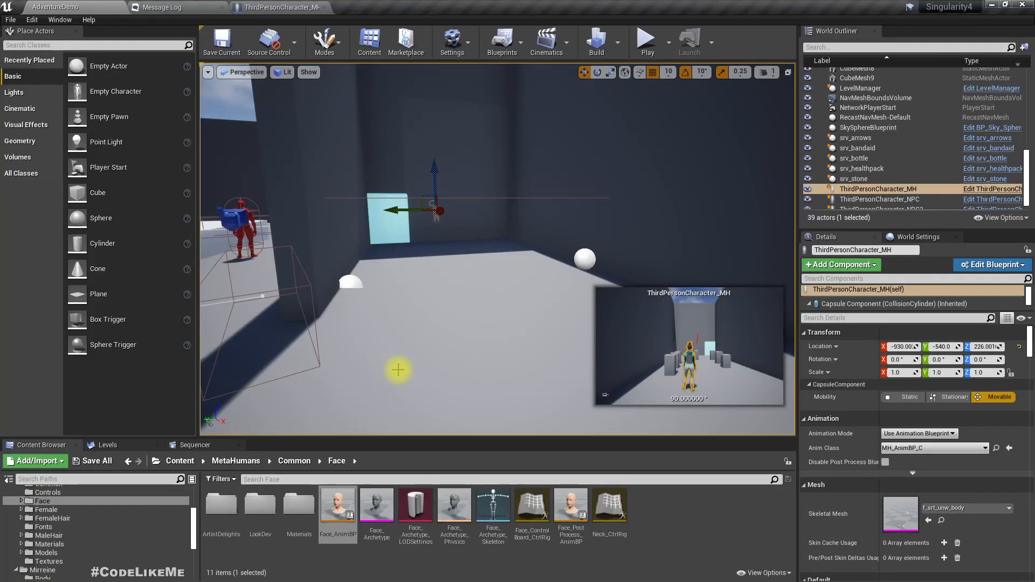
Play-test the level full screen, walk the player character up to the red NPC and choose the Talk option.
{"action": "right_click_drag", "start_coordinate": [465, 335], "coordinate": [657, 340]}
{"action": "key", "text": "f"}
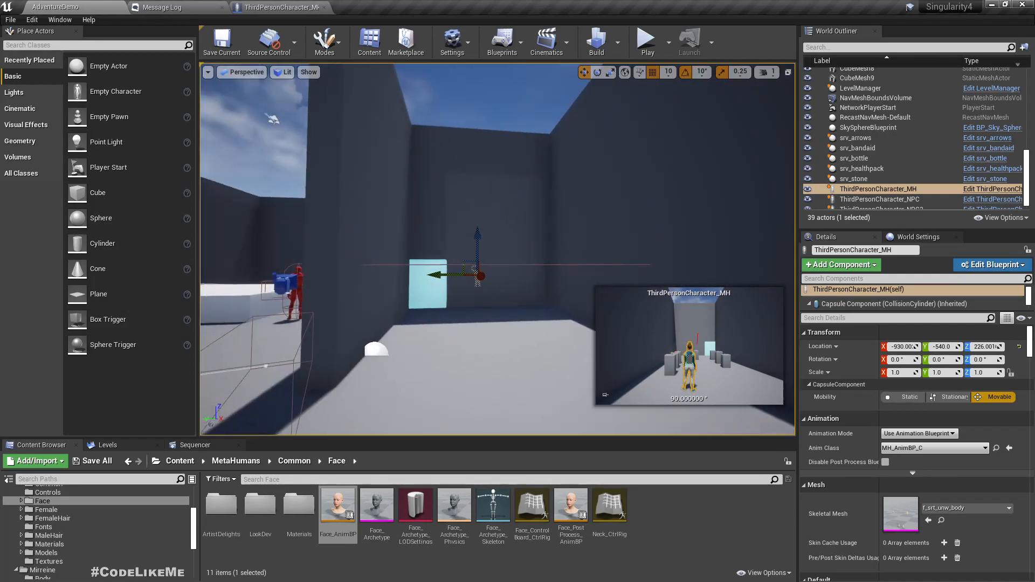
{"action": "key", "text": "w"}
{"action": "right_click_drag", "start_coordinate": [497, 249], "coordinate": [465, 336]}
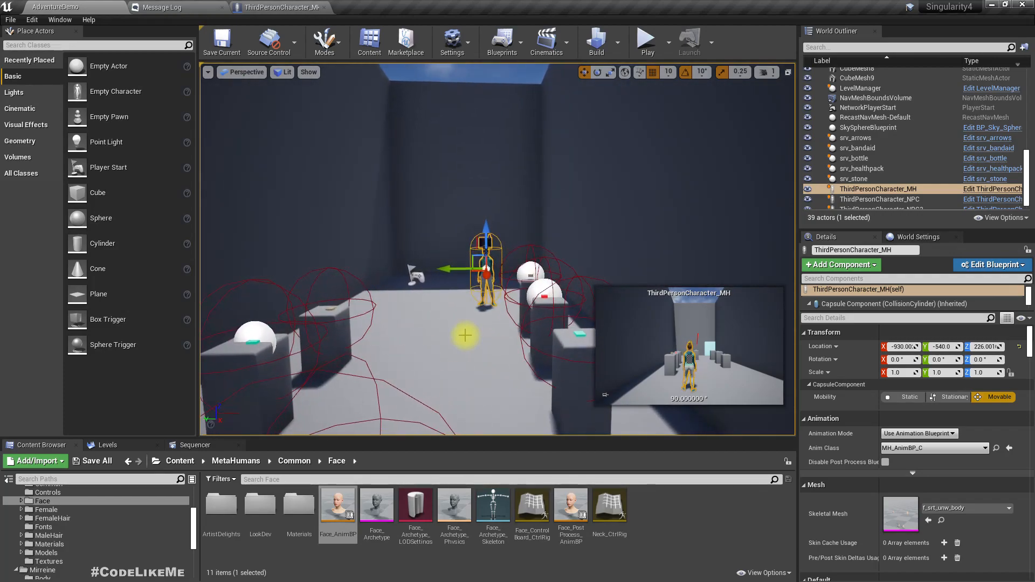
{"action": "key", "text": "F11"}
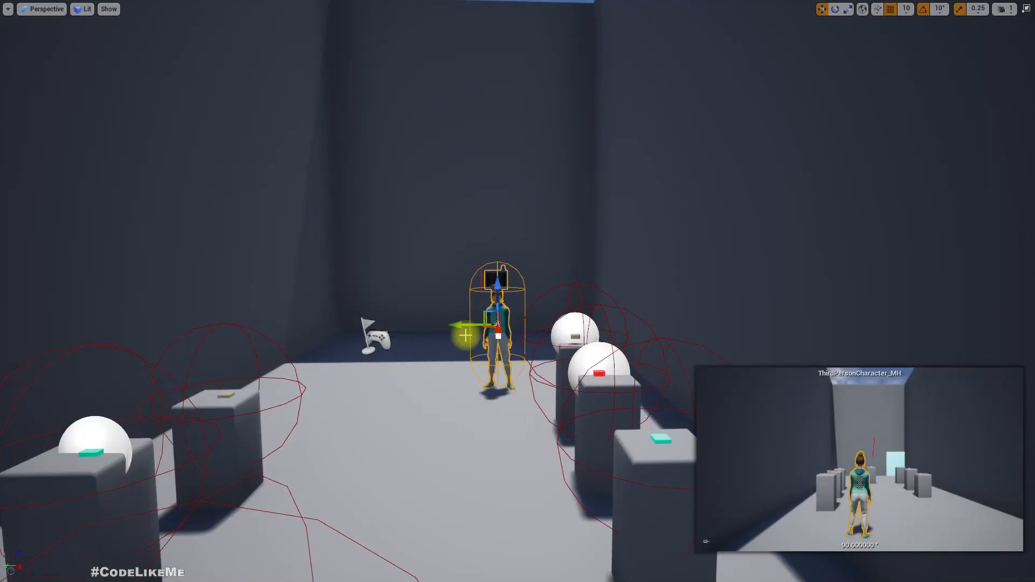
{"action": "key", "text": "alt+p"}
{"action": "key", "text": "w"}
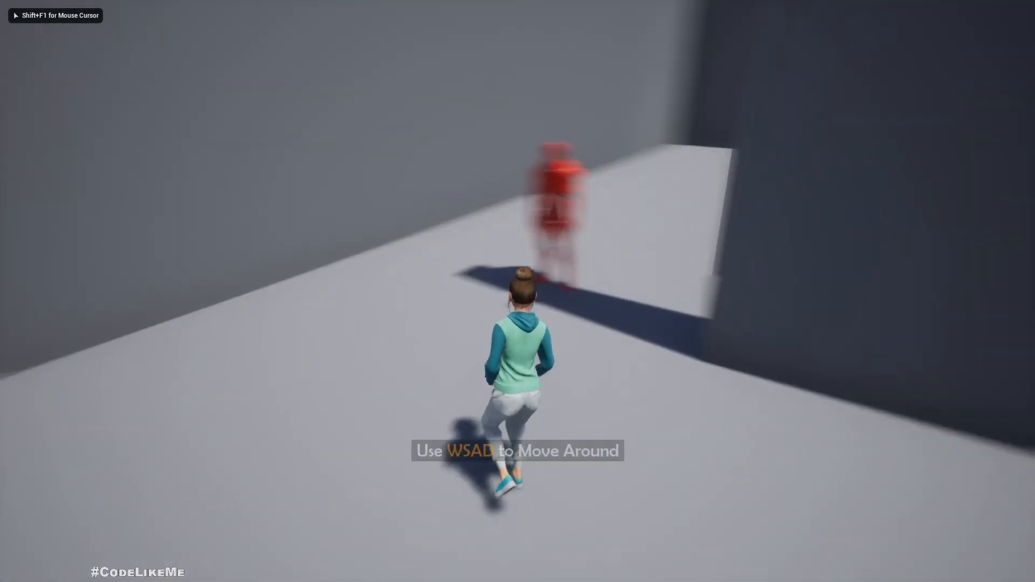
{"action": "key", "text": "shift+F1"}
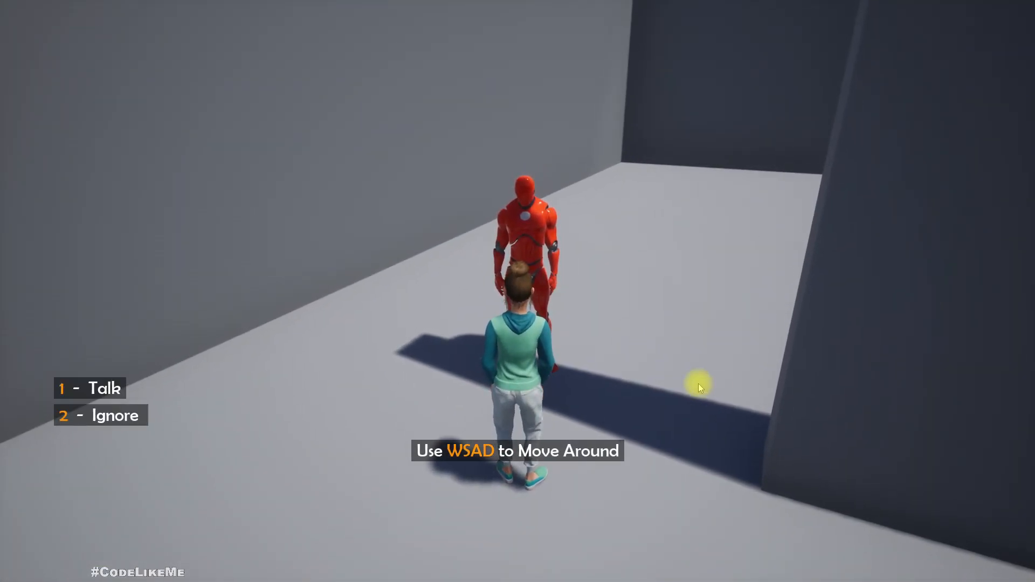
{"action": "key", "text": "1"}
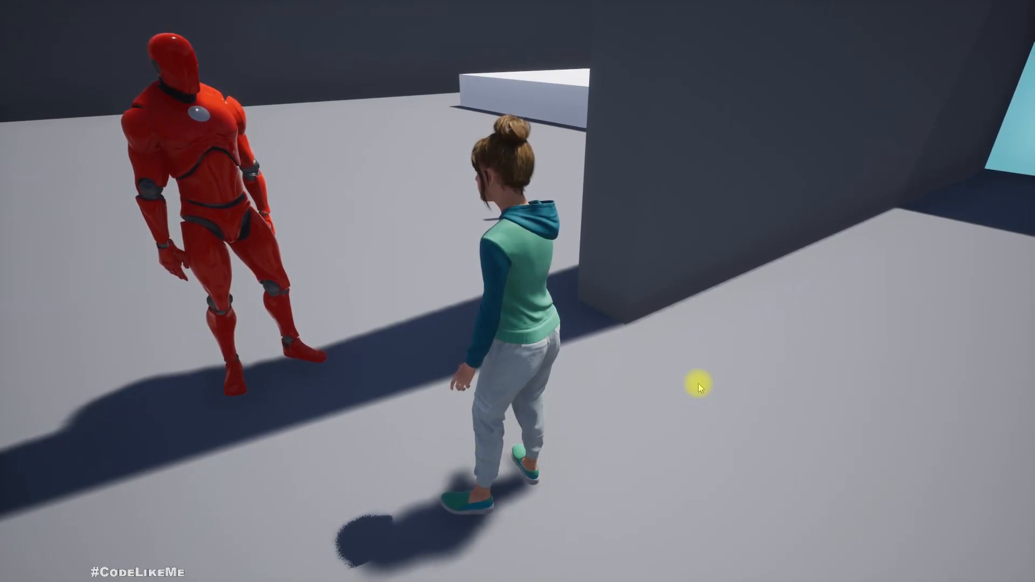
Detach from the player in windowed play mode, inspect the MetaHuman character's face up close, and stop the play session.
{"action": "key", "text": "F11"}
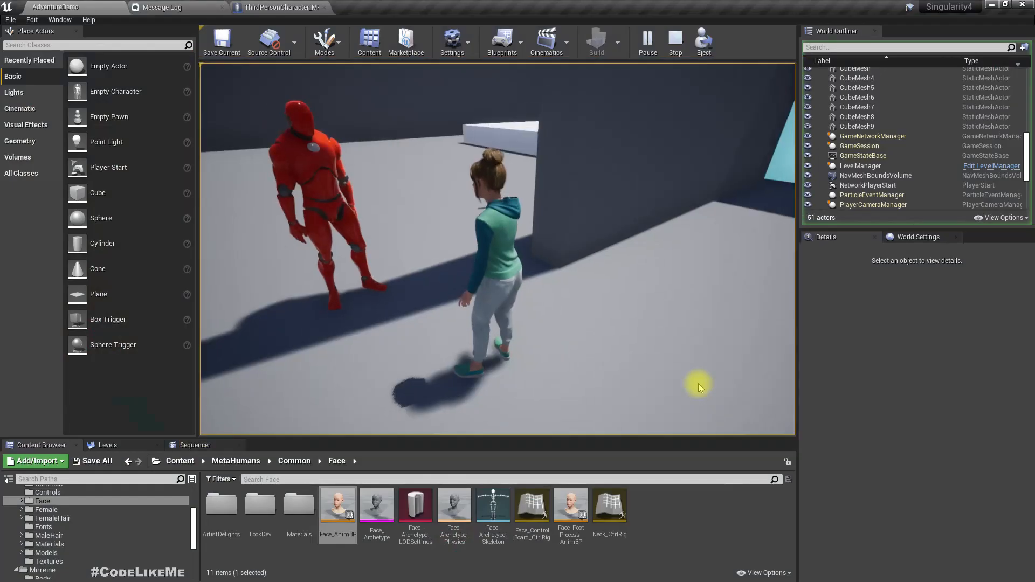
{"action": "left_click", "coordinate": [707, 34]}
{"action": "key", "text": "w"}
{"action": "right_click_drag", "start_coordinate": [555, 249], "coordinate": [612, 199]}
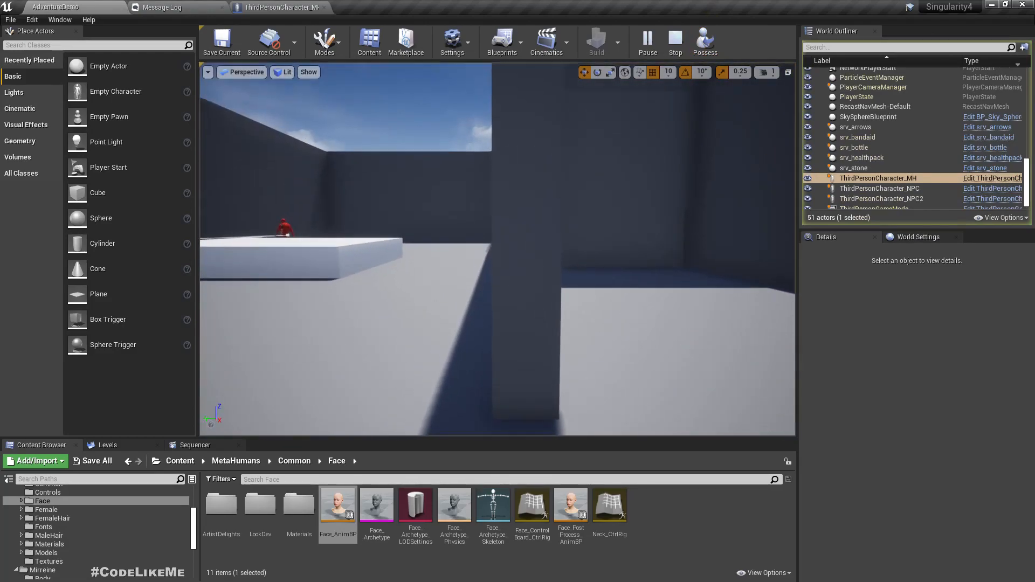
{"action": "right_click_drag", "start_coordinate": [303, 233], "coordinate": [458, 231]}
{"action": "key", "text": "w"}
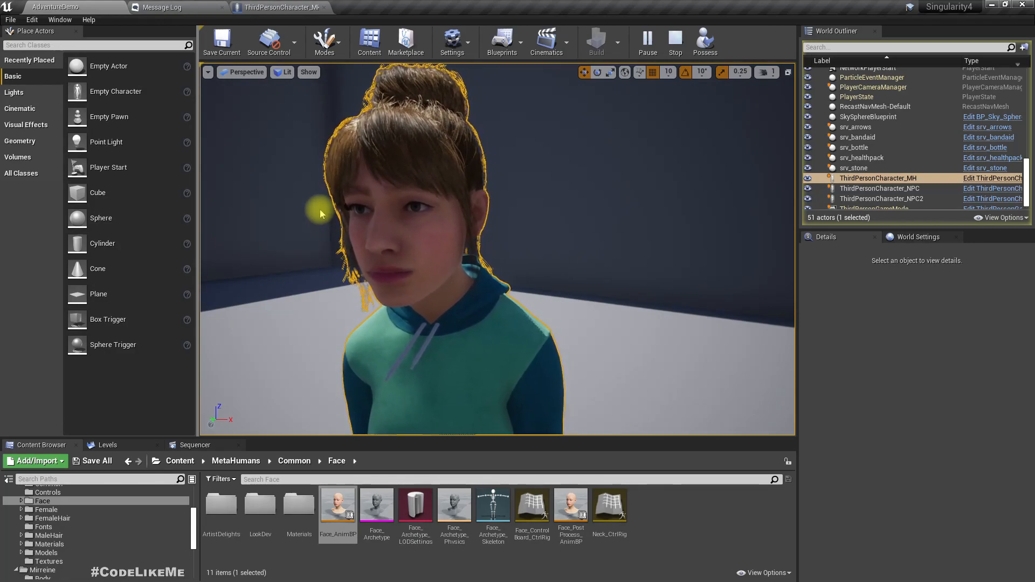
{"action": "key", "text": "Escape"}
Select the ThirdPersonCharacter_MH actor in the level and open its blueprint for editing.
{"action": "scroll", "coordinate": [517, 254], "scroll_direction": "down", "scroll_amount": 5}
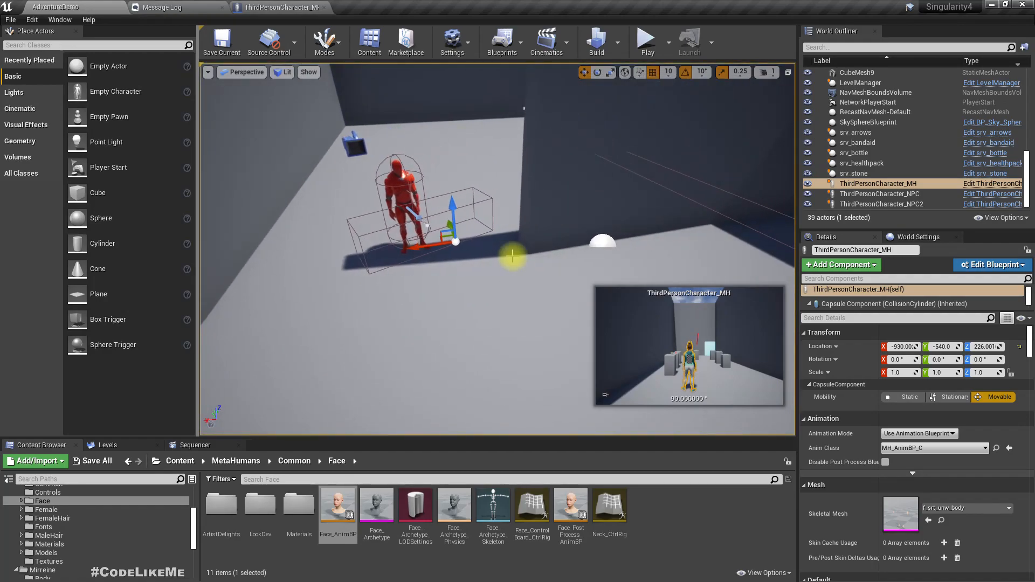
{"action": "left_click", "coordinate": [410, 312]}
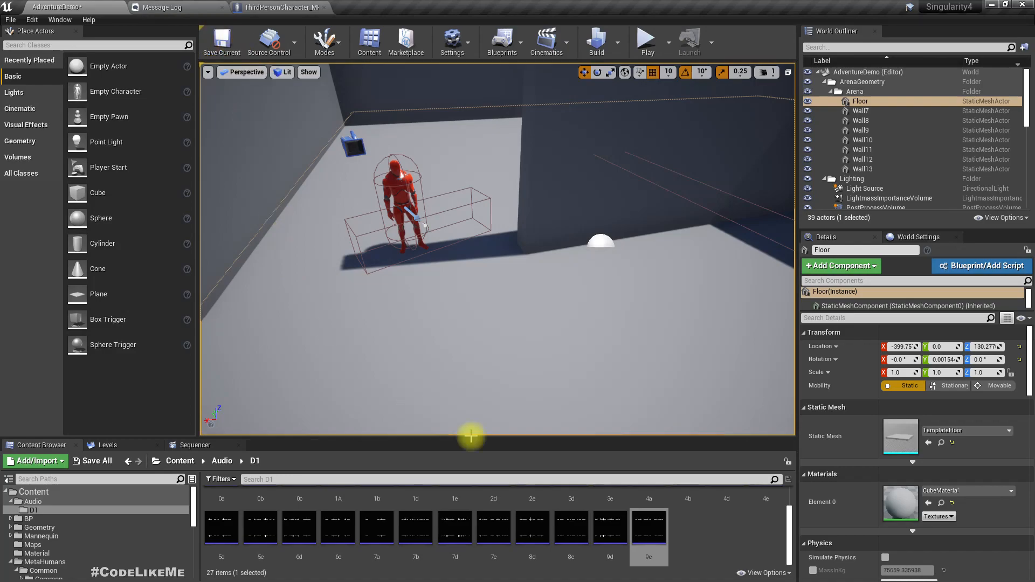
{"action": "right_click_drag", "start_coordinate": [531, 282], "coordinate": [637, 273]}
{"action": "key", "text": "w"}
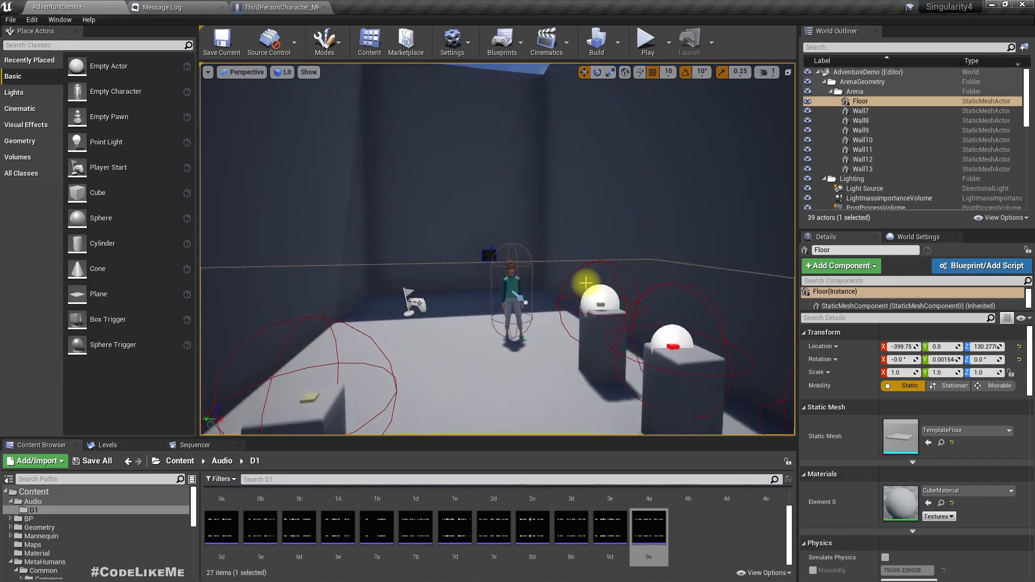
{"action": "left_click", "coordinate": [517, 286]}
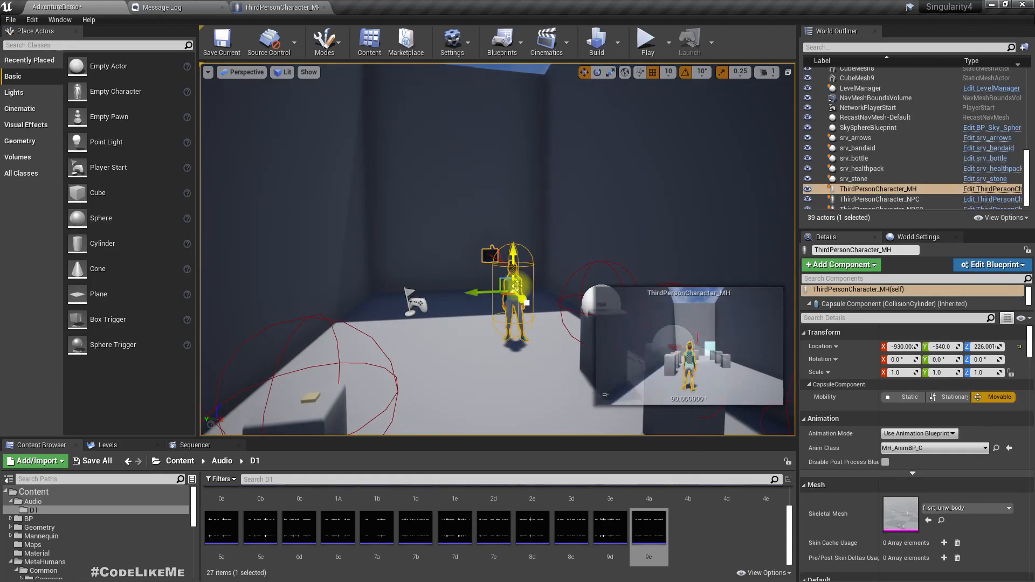
{"action": "left_click", "coordinate": [982, 190]}
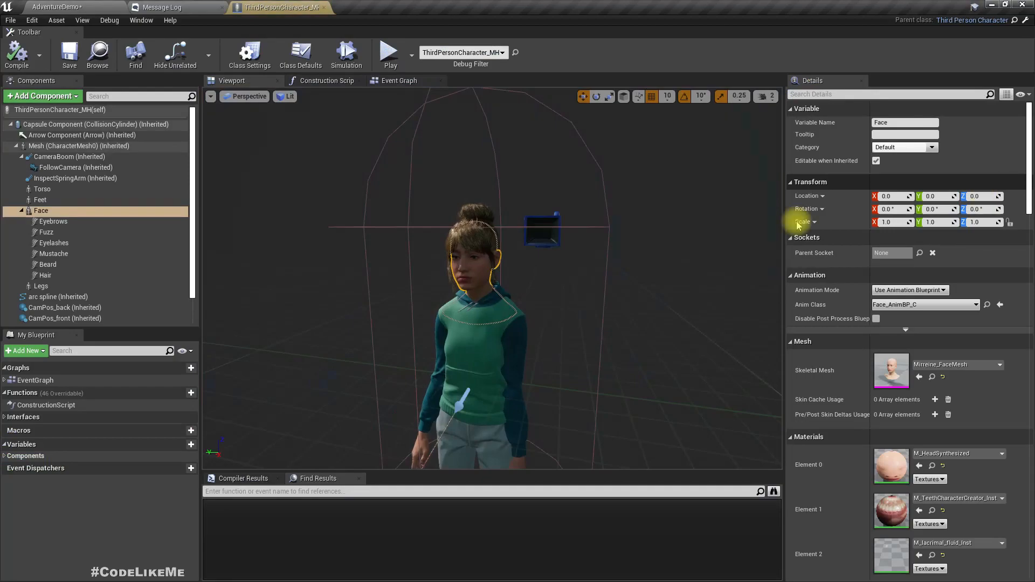
Move the Face component about 30 units along Y to show it separately from the body.
{"action": "right_click_drag", "start_coordinate": [491, 277], "coordinate": [661, 274]}
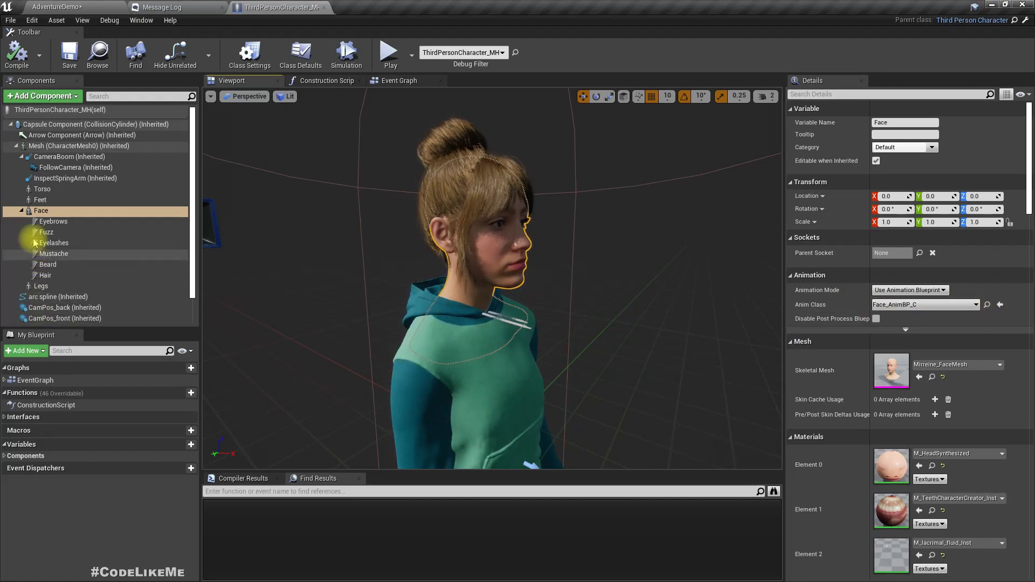
{"action": "left_click", "coordinate": [37, 212]}
{"action": "right_click_drag", "start_coordinate": [515, 330], "coordinate": [584, 506]}
{"action": "key", "text": "s"}
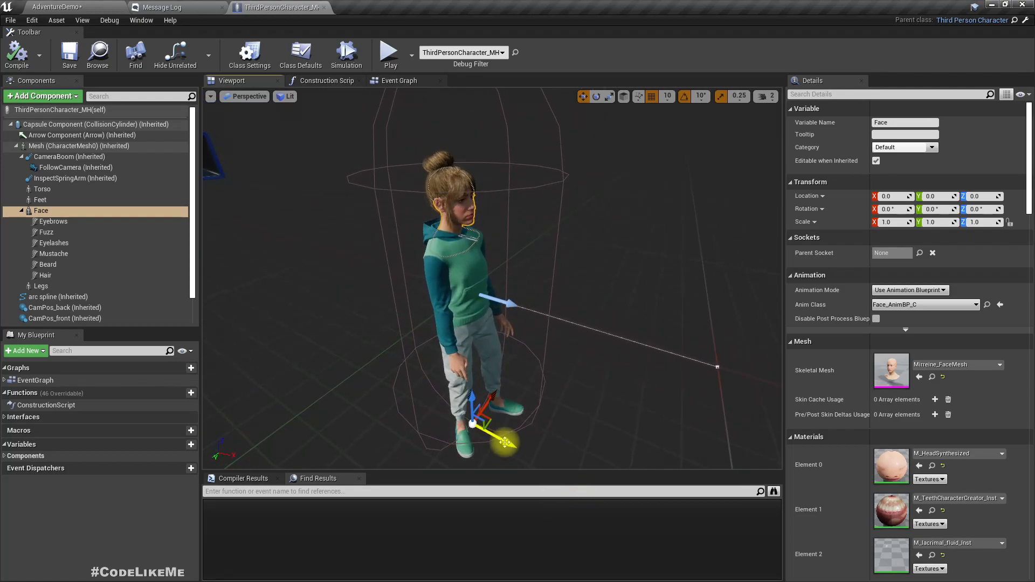
{"action": "key", "text": "w"}
{"action": "right_click_drag", "start_coordinate": [579, 434], "coordinate": [516, 412]}
{"action": "key", "text": "d"}
{"action": "key", "text": "d"}
{"action": "key", "text": "s"}
{"action": "key", "text": "a"}
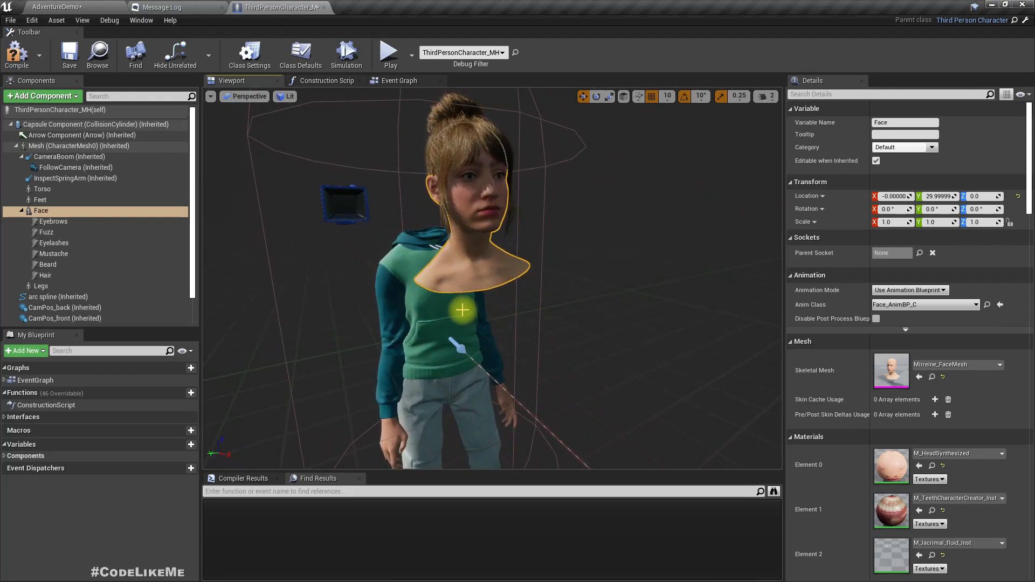
{"action": "key", "text": "w"}
{"action": "right_click_drag", "start_coordinate": [424, 274], "coordinate": [226, 277]}
{"action": "key", "text": "a"}
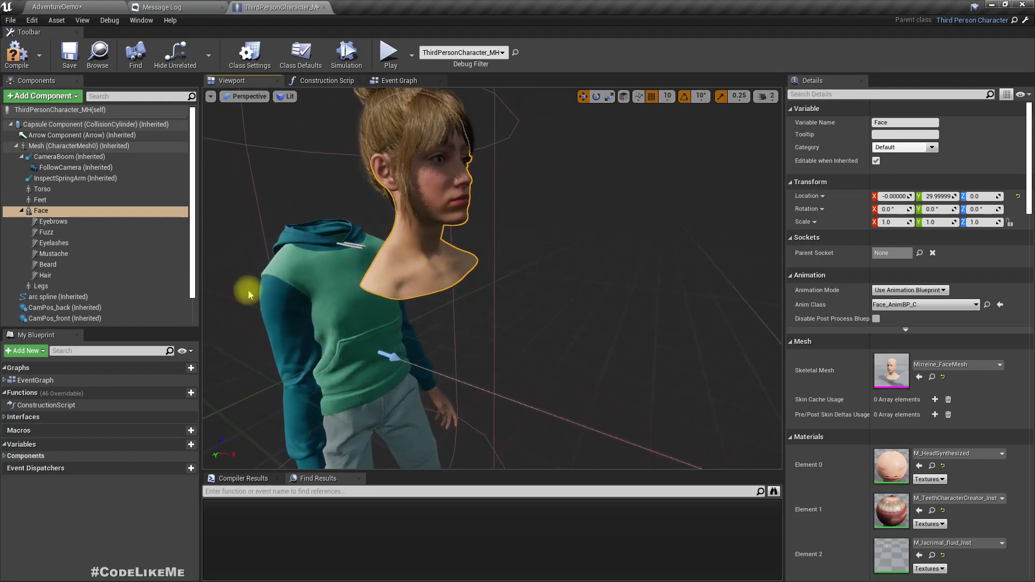
Review how the Face connects to Set Master Pose Component in the Construction Script, and check the Event Graph.
{"action": "left_click", "coordinate": [321, 81]}
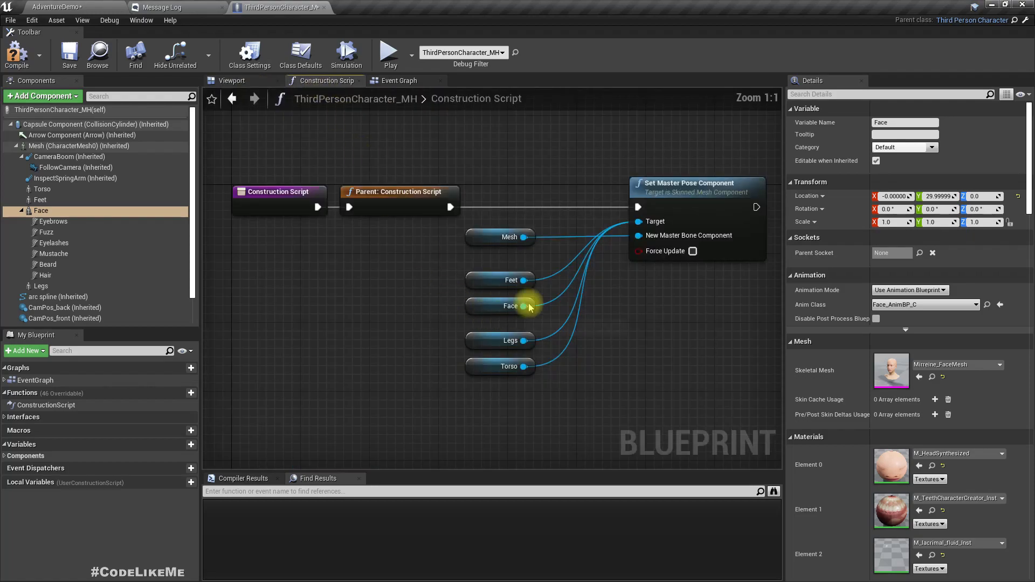
{"action": "left_click", "coordinate": [507, 306]}
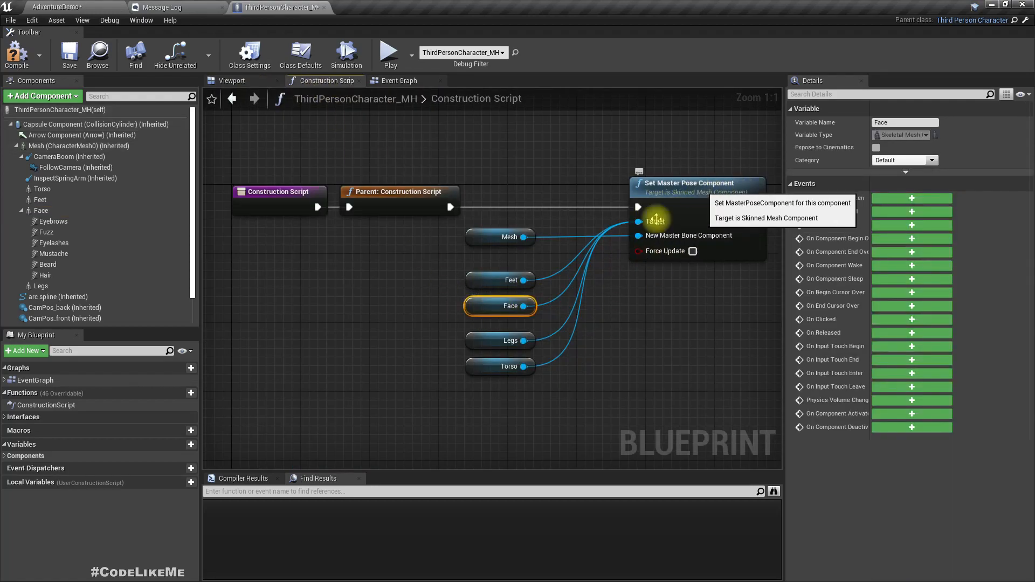
{"action": "left_click", "coordinate": [382, 81]}
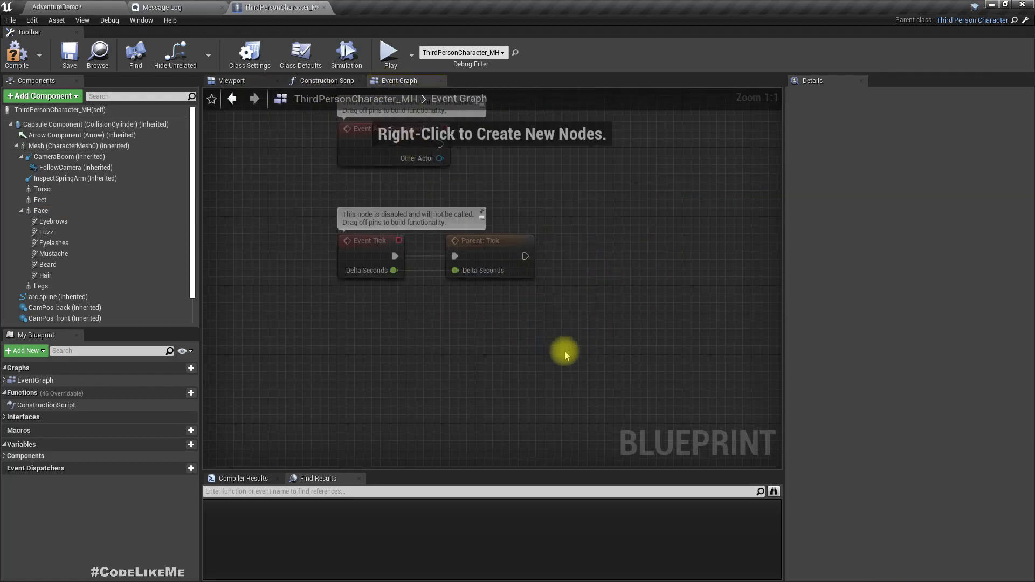
Return to the blueprint's 3D view and undo the Face component's offset.
{"action": "left_click", "coordinate": [241, 82]}
{"action": "key", "text": "ctrl+z"}
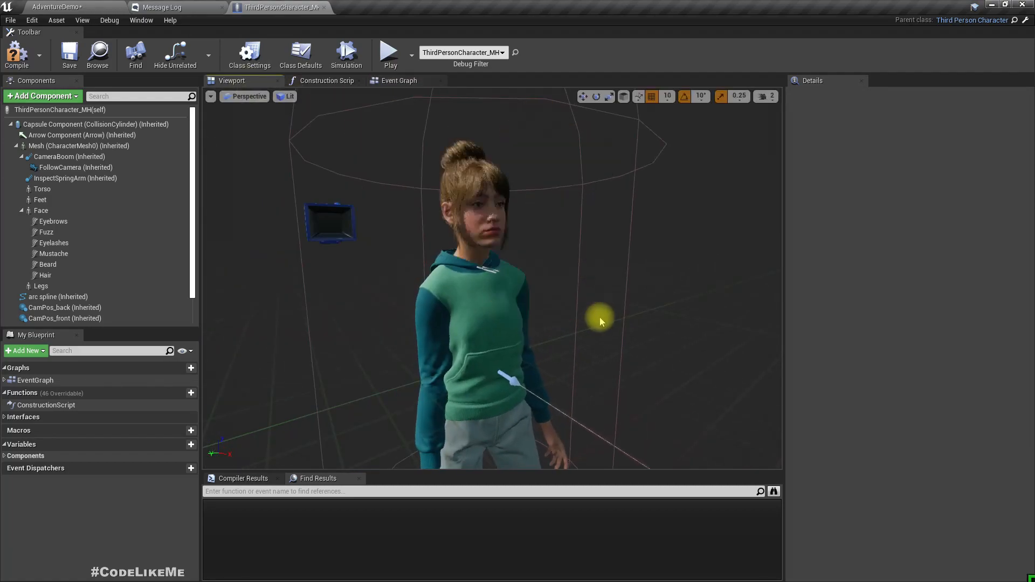
Open the Face component's skeletal mesh Mirreine_FaceMesh, reset the first morph target's preview weight to 0 and look through the morph targets.
{"action": "left_click", "coordinate": [480, 201]}
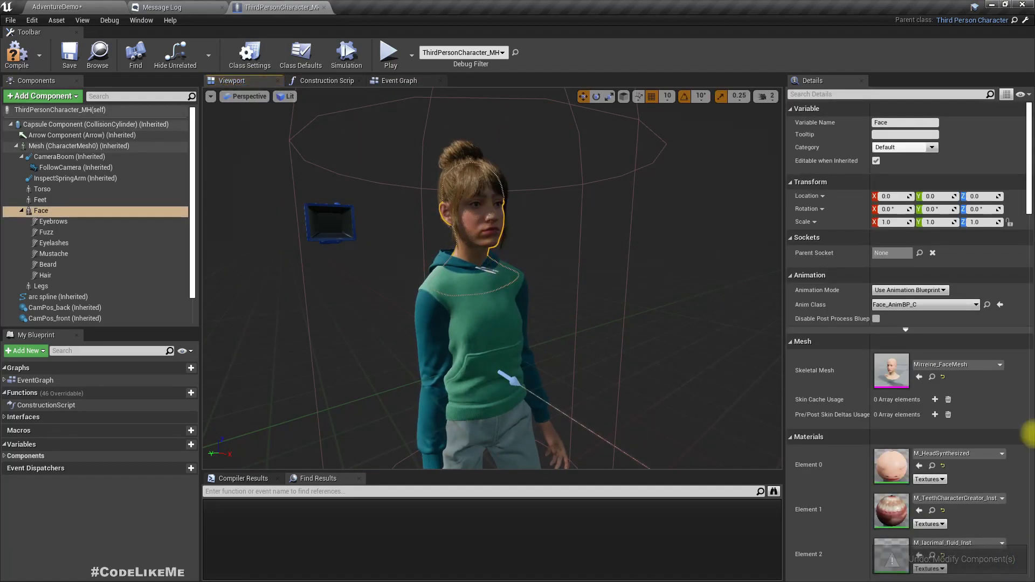
{"action": "double_click", "coordinate": [893, 372]}
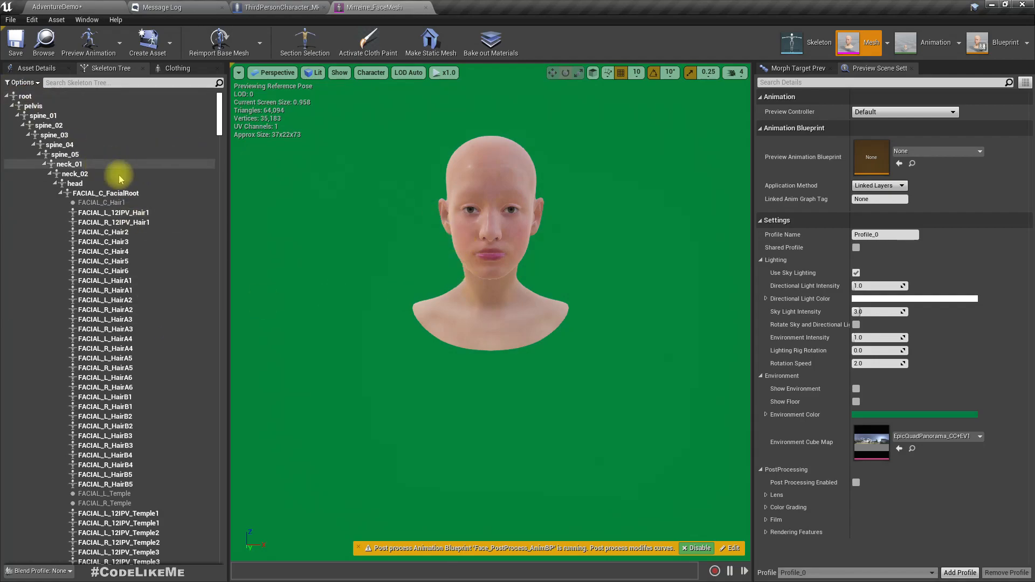
{"action": "left_click", "coordinate": [796, 69]}
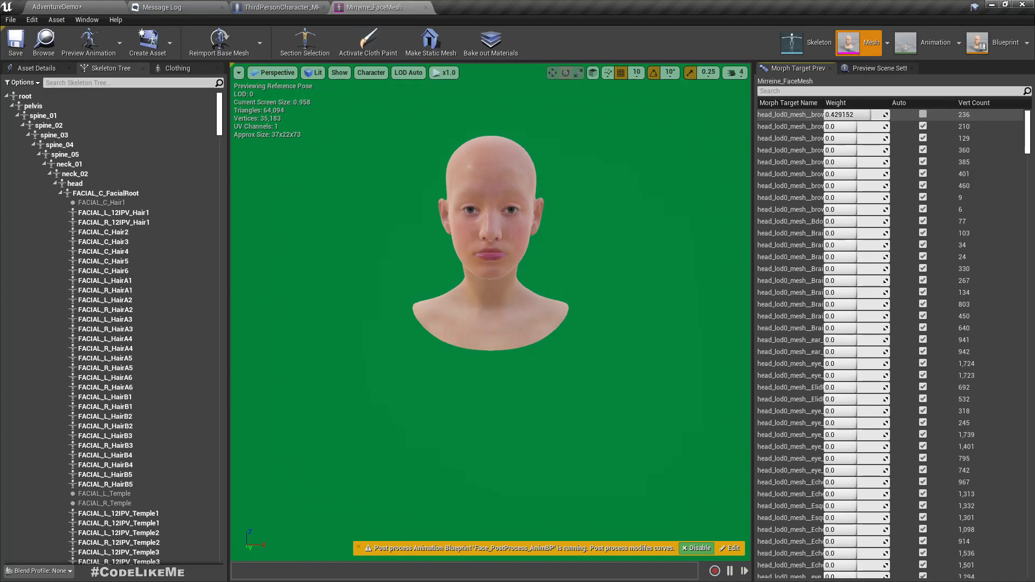
{"action": "left_click", "coordinate": [877, 113]}
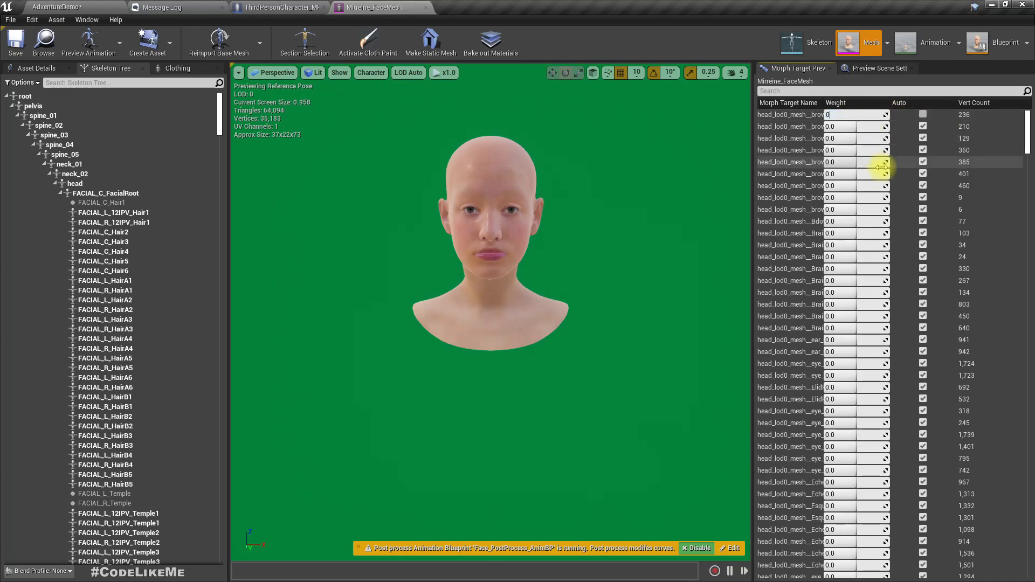
{"action": "scroll", "coordinate": [855, 266], "scroll_direction": "down", "scroll_amount": 6}
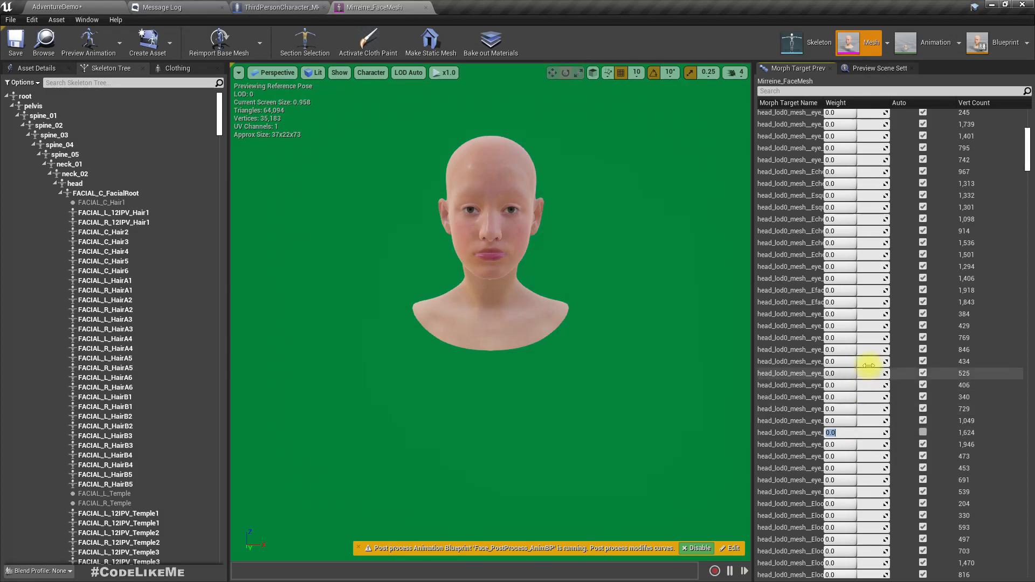
Preview the face animations BP_nairi_Scene_1_01_0 and BP_Patricia_scene_01_0a_01_0, and return to the ThirdPersonCharacter_MH blueprint.
{"action": "left_click", "coordinate": [924, 54]}
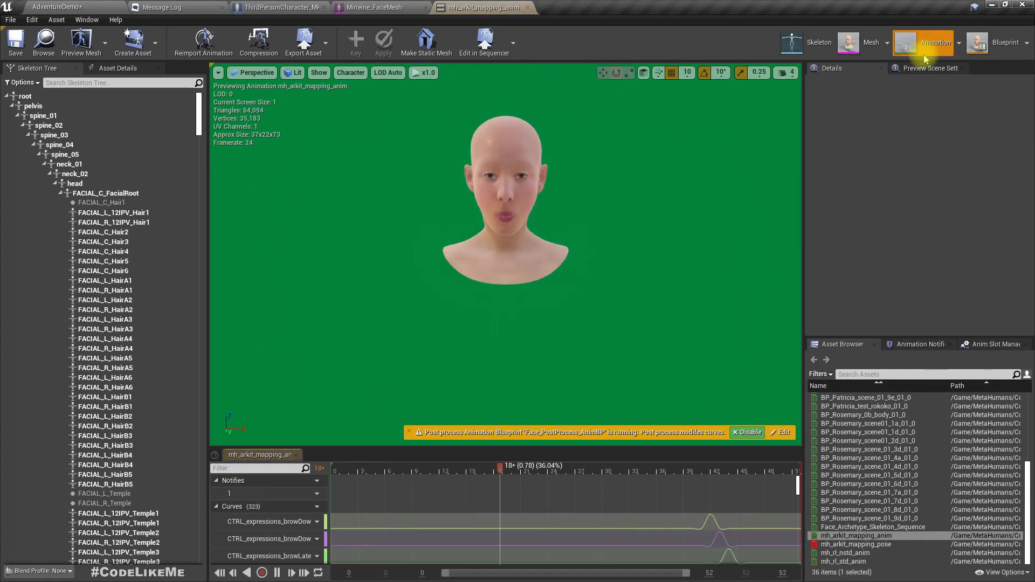
{"action": "scroll", "coordinate": [846, 479], "scroll_direction": "up", "scroll_amount": 5}
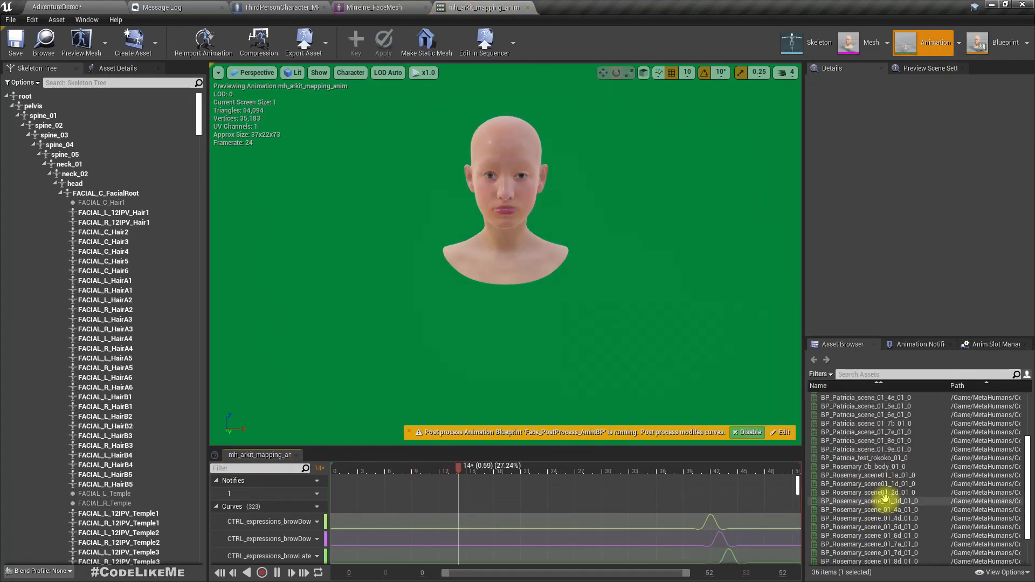
{"action": "double_click", "coordinate": [854, 396]}
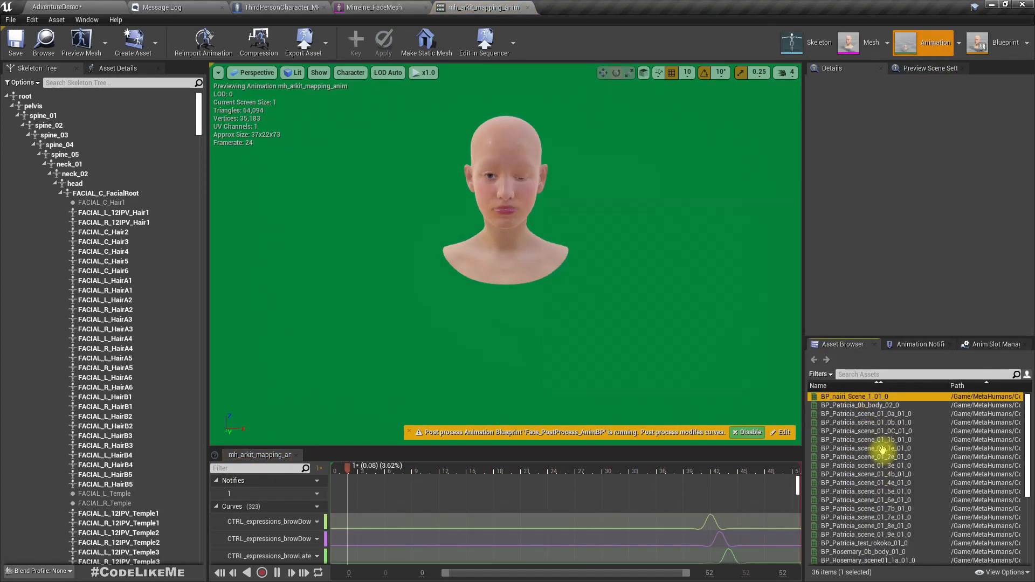
{"action": "mouse_move", "coordinate": [540, 300]}
{"action": "right_mouse_down"}
{"action": "mouse_move", "coordinate": [555, 215]}
{"action": "mouse_move", "coordinate": [540, 291]}
{"action": "mouse_move", "coordinate": [561, 258]}
{"action": "mouse_move", "coordinate": [545, 298]}
{"action": "right_mouse_up"}
{"action": "right_click_drag", "start_coordinate": [476, 264], "coordinate": [485, 285]}
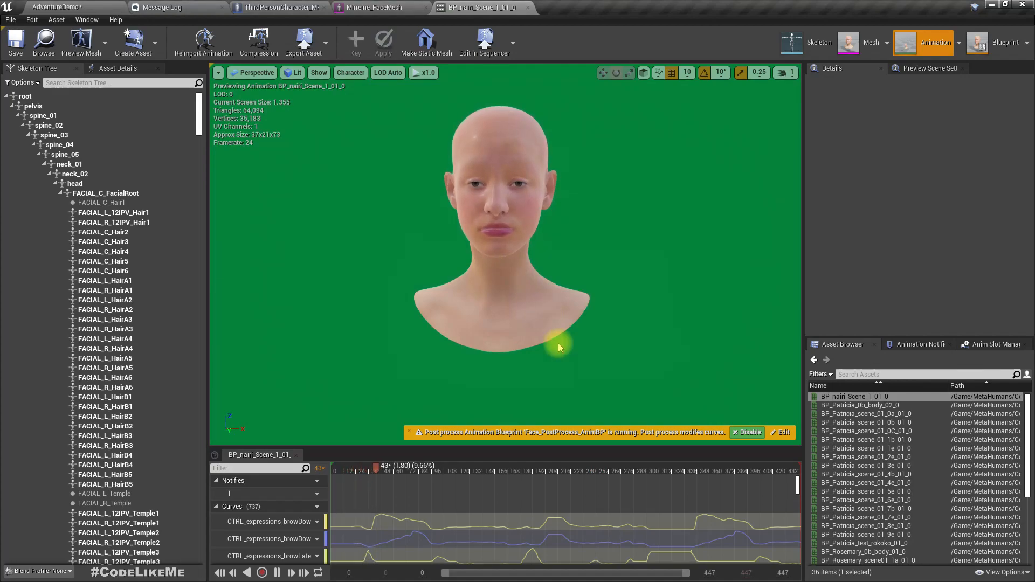
{"action": "double_click", "coordinate": [883, 415]}
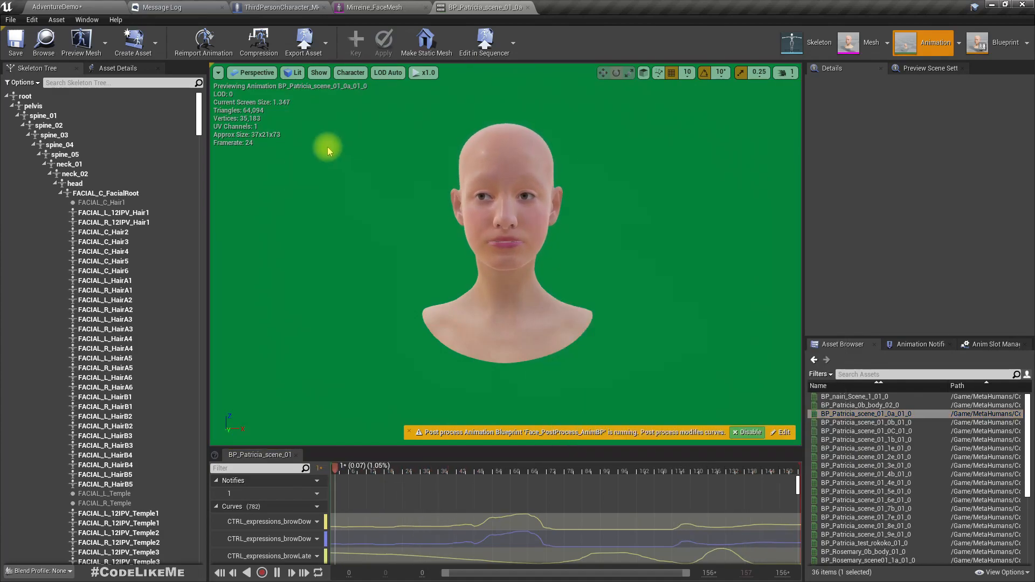
{"action": "left_click", "coordinate": [260, 6]}
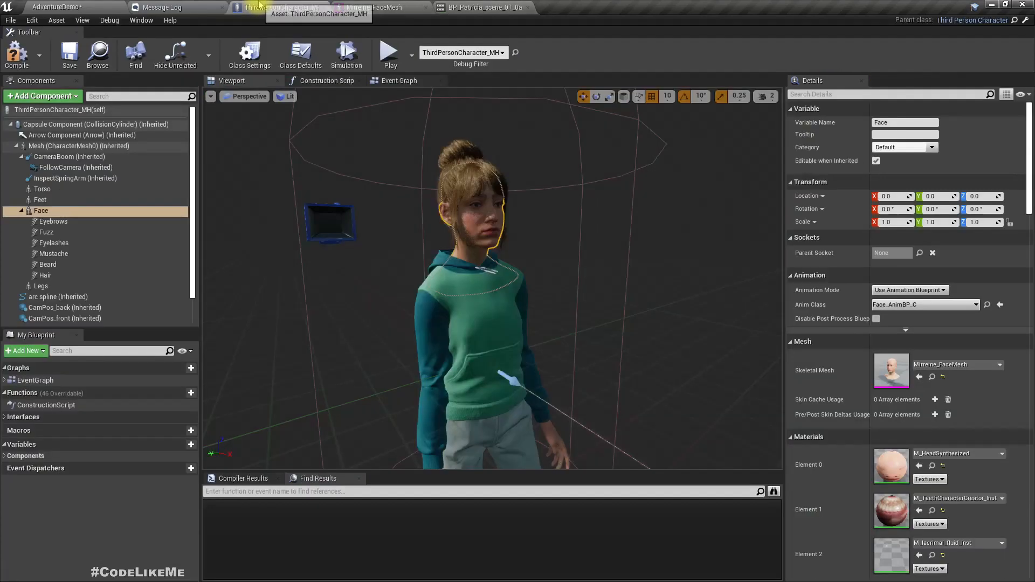
Open the Face component's animation blueprint Face_AnimBP from its asset location and select the DefaultSlot node in the AnimGraph.
{"action": "left_click", "coordinate": [987, 304]}
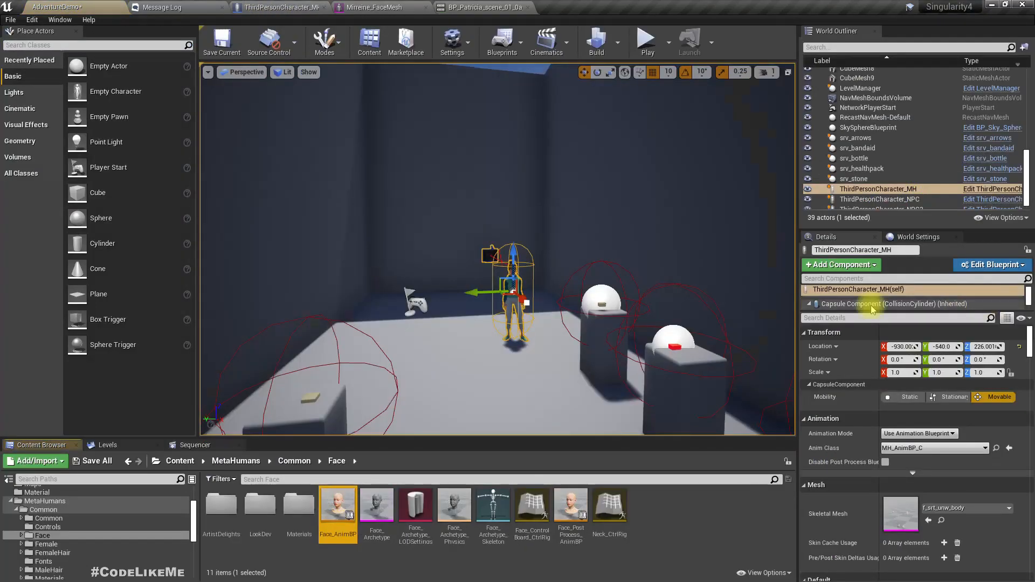
{"action": "double_click", "coordinate": [341, 504]}
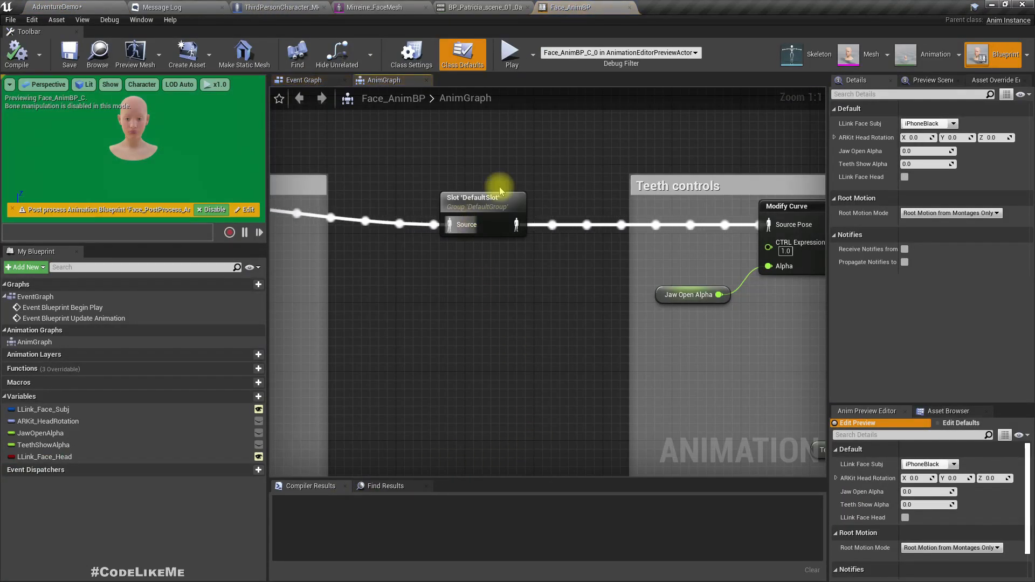
{"action": "left_click", "coordinate": [465, 215]}
Examine how the DefaultSlot node sits between the Modify Curve and Teeth controls sections of the Face_AnimBP AnimGraph.
{"action": "scroll", "coordinate": [506, 299], "scroll_direction": "down", "scroll_amount": 5}
{"action": "right_click_drag", "start_coordinate": [497, 305], "coordinate": [460, 395]}
{"action": "scroll", "coordinate": [755, 294], "scroll_direction": "up", "scroll_amount": 5}
{"action": "scroll", "coordinate": [555, 334], "scroll_direction": "down", "scroll_amount": 5}
{"action": "scroll", "coordinate": [555, 335], "scroll_direction": "up", "scroll_amount": 3}
{"action": "scroll", "coordinate": [583, 308], "scroll_direction": "down", "scroll_amount": 3}
{"action": "scroll", "coordinate": [583, 307], "scroll_direction": "up", "scroll_amount": 3}
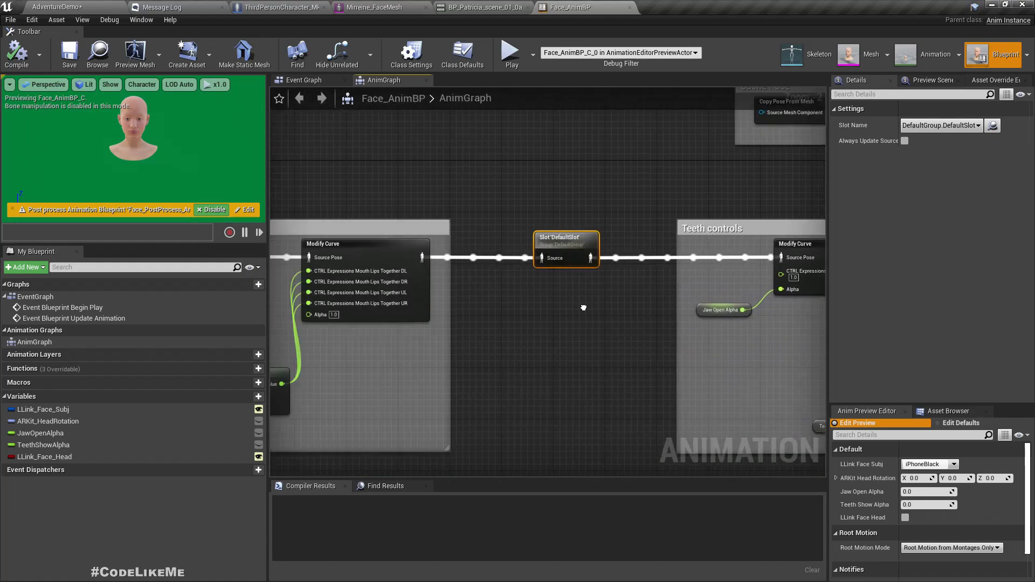
{"action": "scroll", "coordinate": [583, 308], "scroll_direction": "down", "scroll_amount": 2}
{"action": "scroll", "coordinate": [603, 356], "scroll_direction": "up", "scroll_amount": 4}
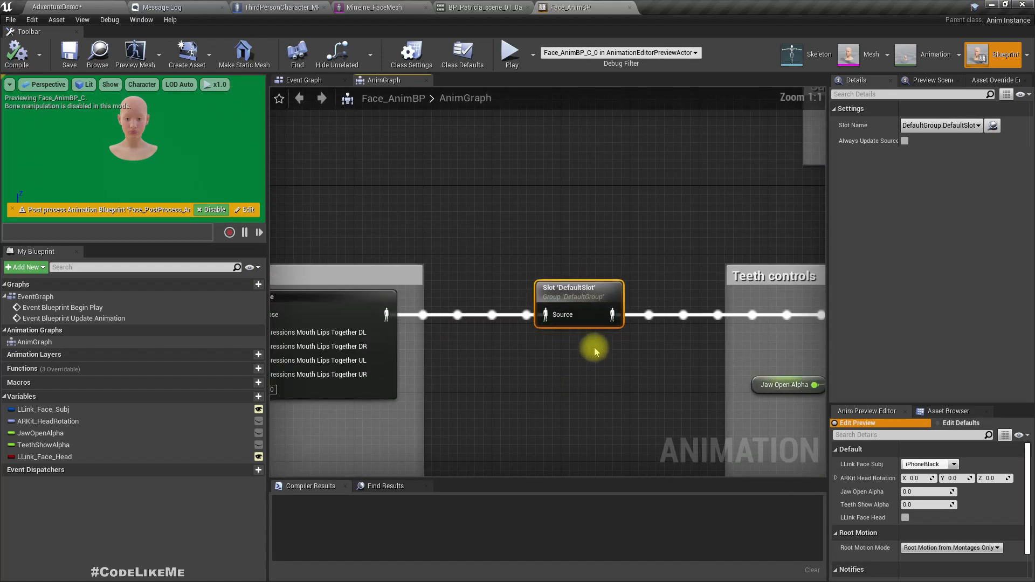
{"action": "right_click_drag", "start_coordinate": [574, 362], "coordinate": [559, 271]}
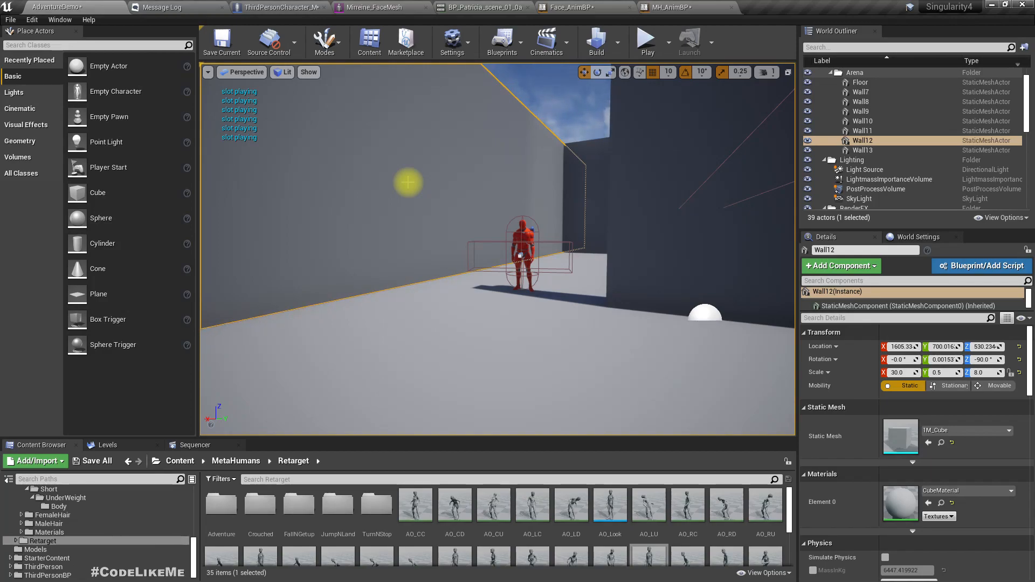
Delete the initialize event, Delay, Play Slot Animation and Print String nodes from the MH_AnimBP Event Graph.
{"action": "left_click", "coordinate": [570, 6]}
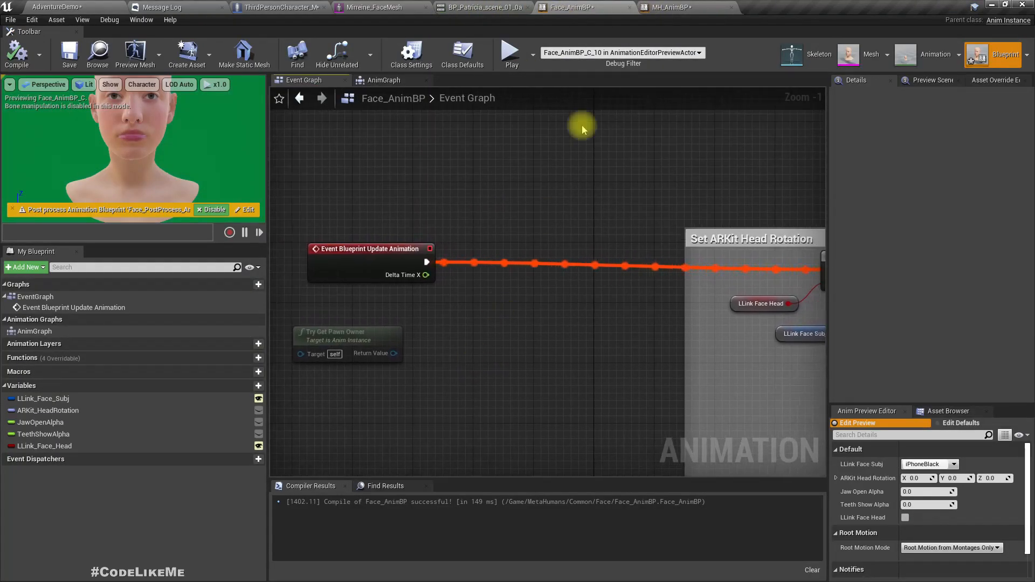
{"action": "left_click", "coordinate": [706, 6]}
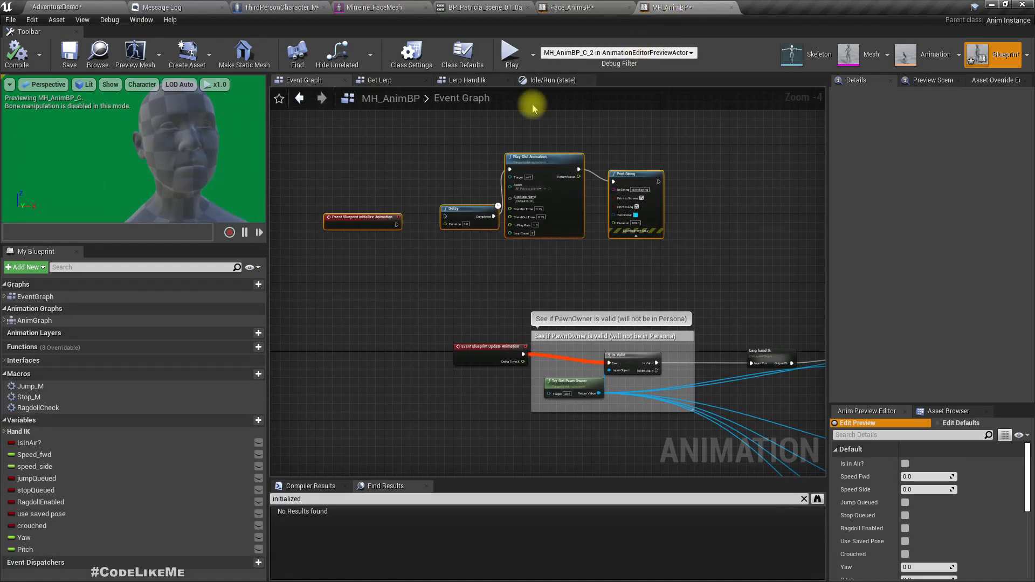
{"action": "key", "text": "Delete"}
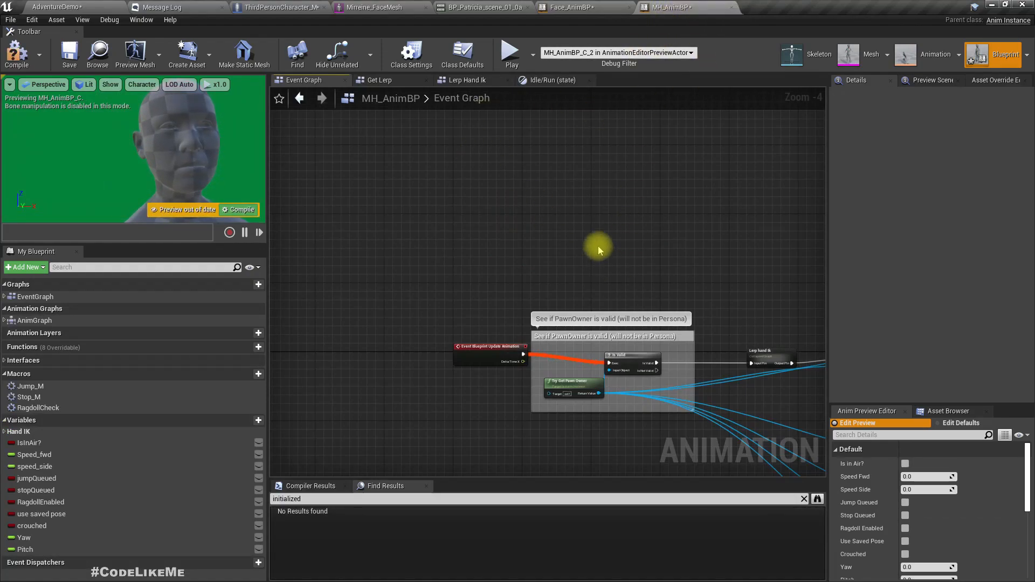
Review the Event Graph and slot node of Face_AnimBP, and open the Event Graph of ThirdPersonCharacter_MH.
{"action": "left_click", "coordinate": [561, 6]}
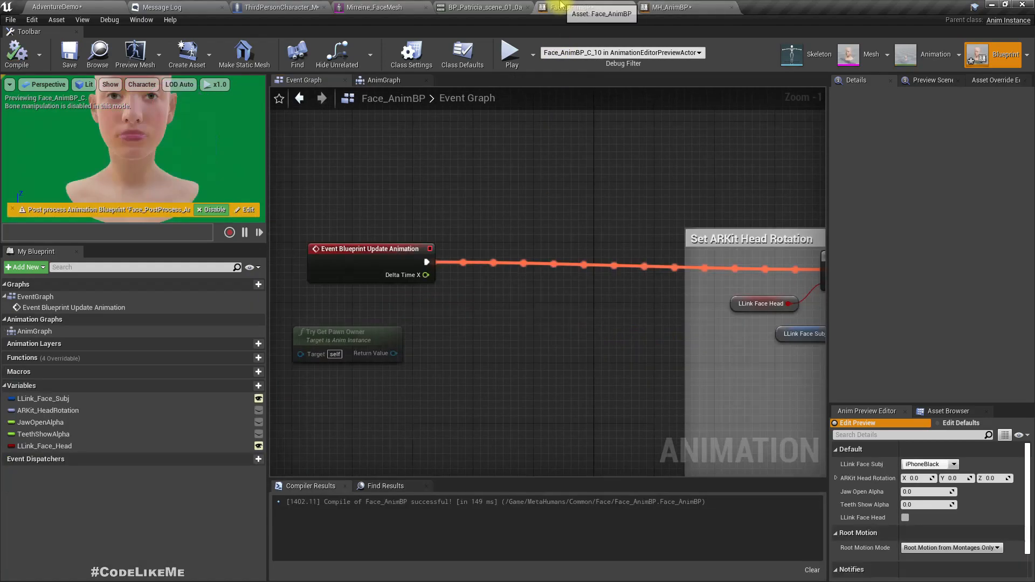
{"action": "right_click_drag", "start_coordinate": [524, 162], "coordinate": [454, 216]}
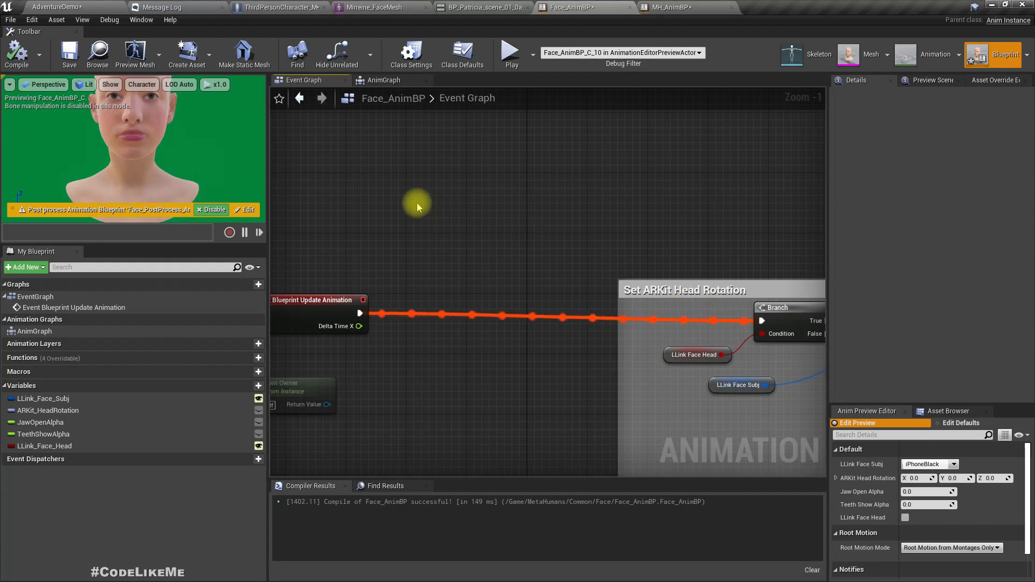
{"action": "right_click_drag", "start_coordinate": [417, 207], "coordinate": [189, 160]}
{"action": "left_click", "coordinate": [376, 85]}
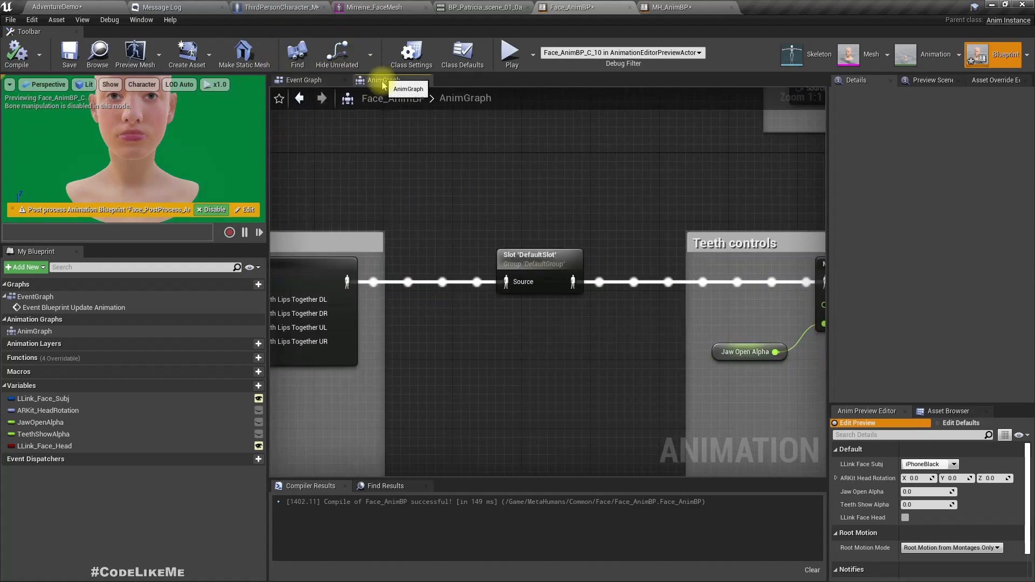
{"action": "right_click_drag", "start_coordinate": [429, 185], "coordinate": [580, 219]}
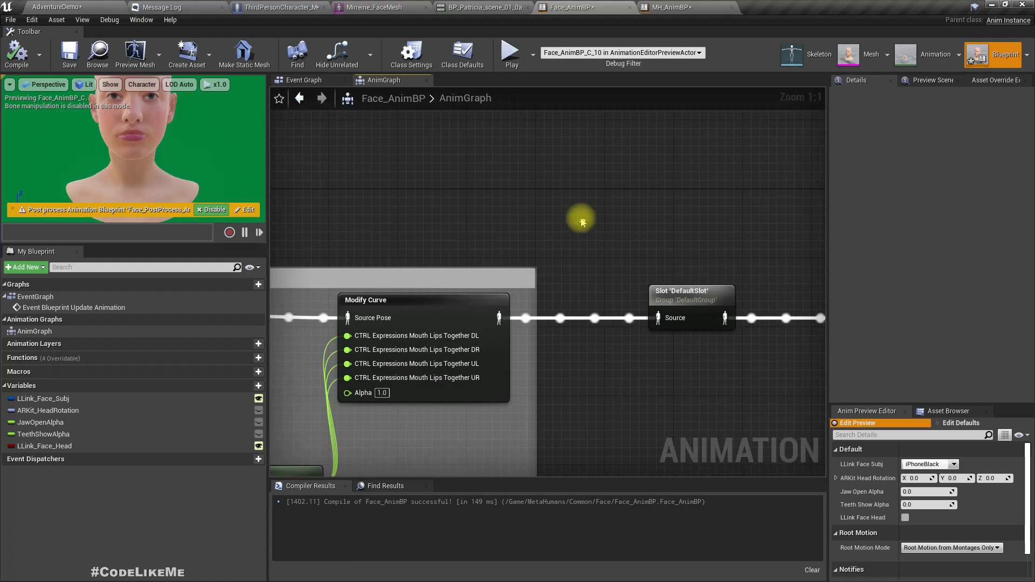
{"action": "left_click", "coordinate": [242, 7]}
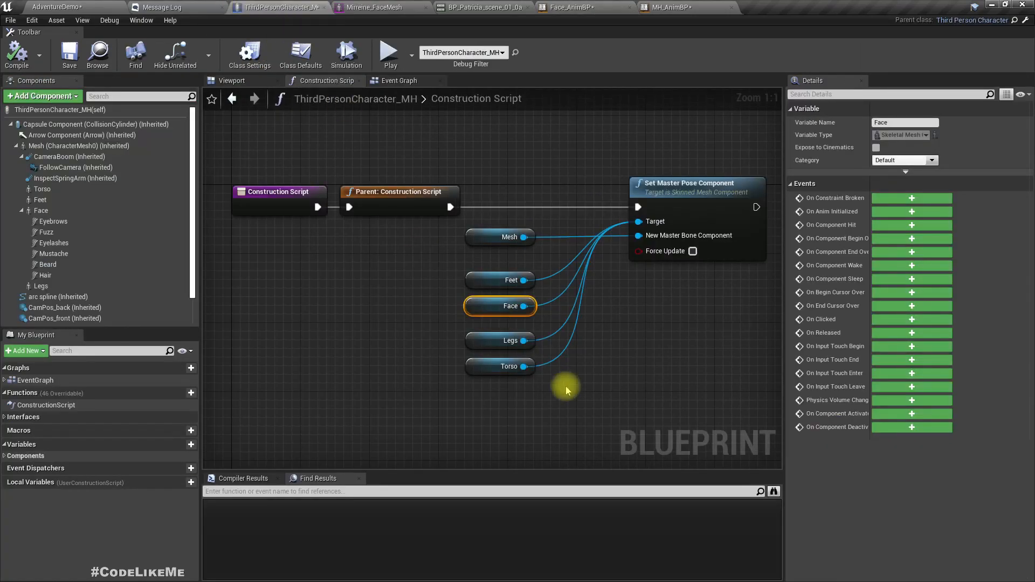
{"action": "left_click", "coordinate": [391, 80]}
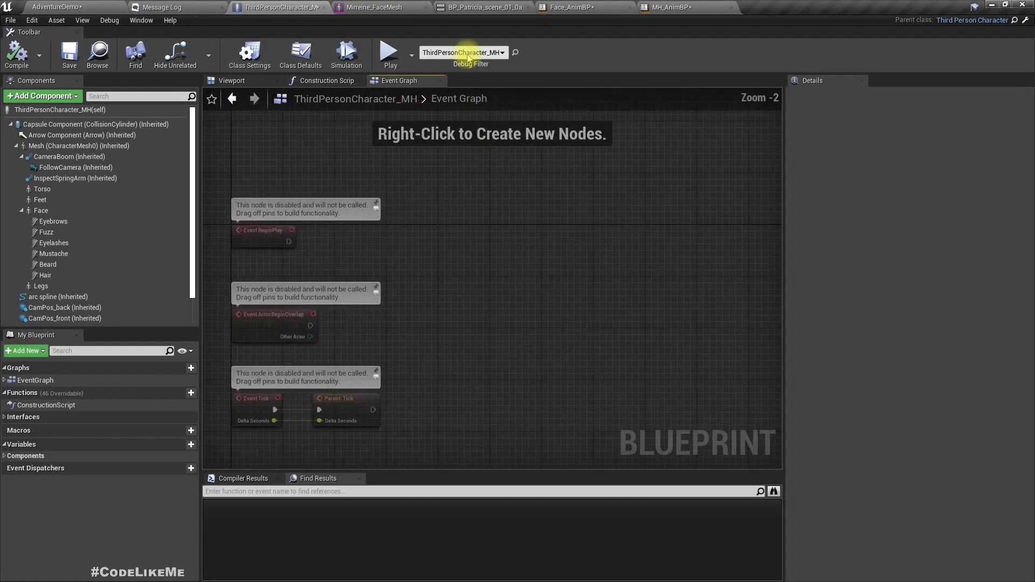
Create an animation montage from BP_Patricia_scene_01_0a_01_0, open it and check its available slot names.
{"action": "left_click", "coordinate": [480, 7]}
{"action": "left_click", "coordinate": [44, 42]}
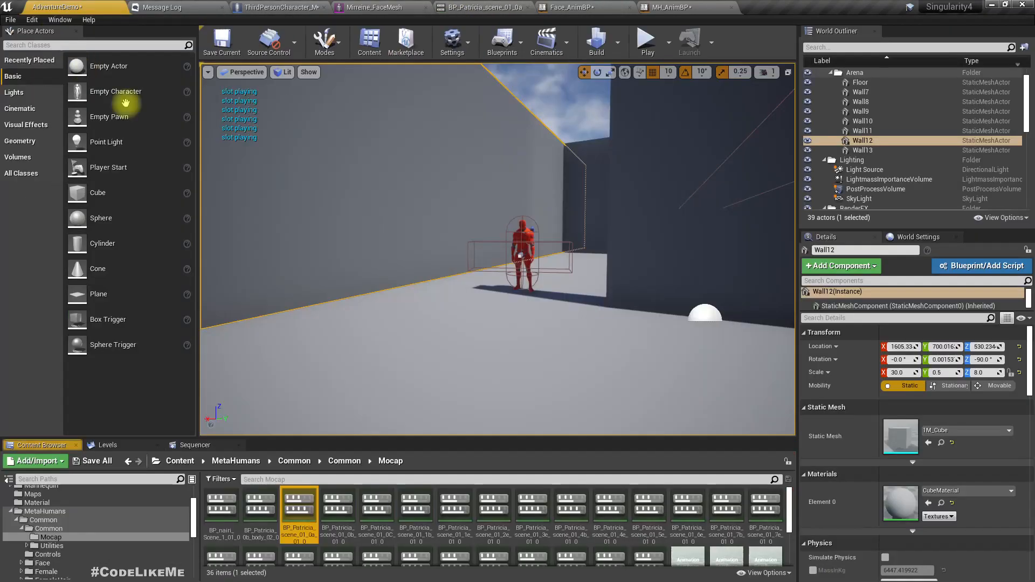
{"action": "right_click", "coordinate": [296, 531]}
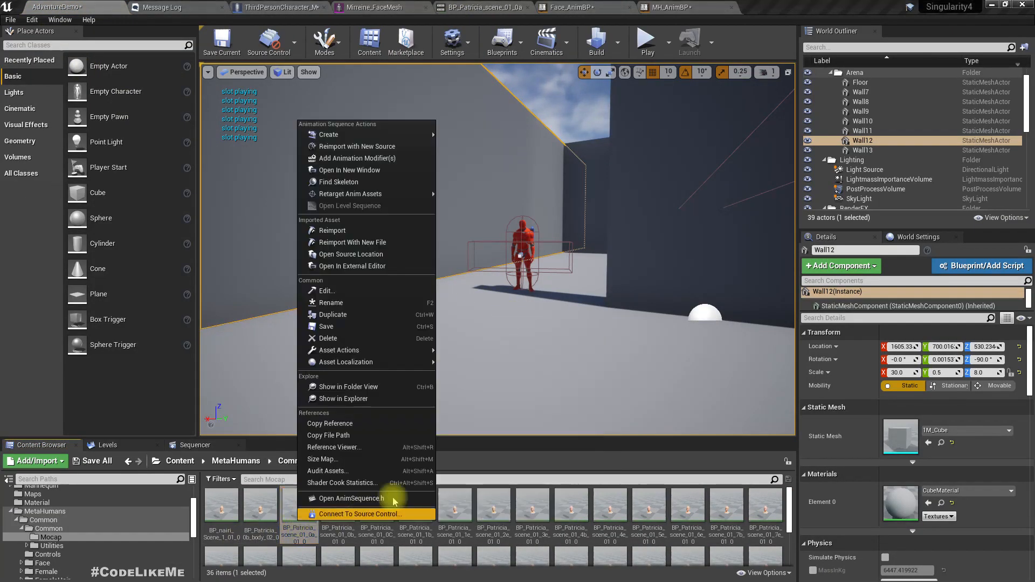
{"action": "mouse_move", "coordinate": [386, 136]}
{"action": "left_click", "coordinate": [488, 146]}
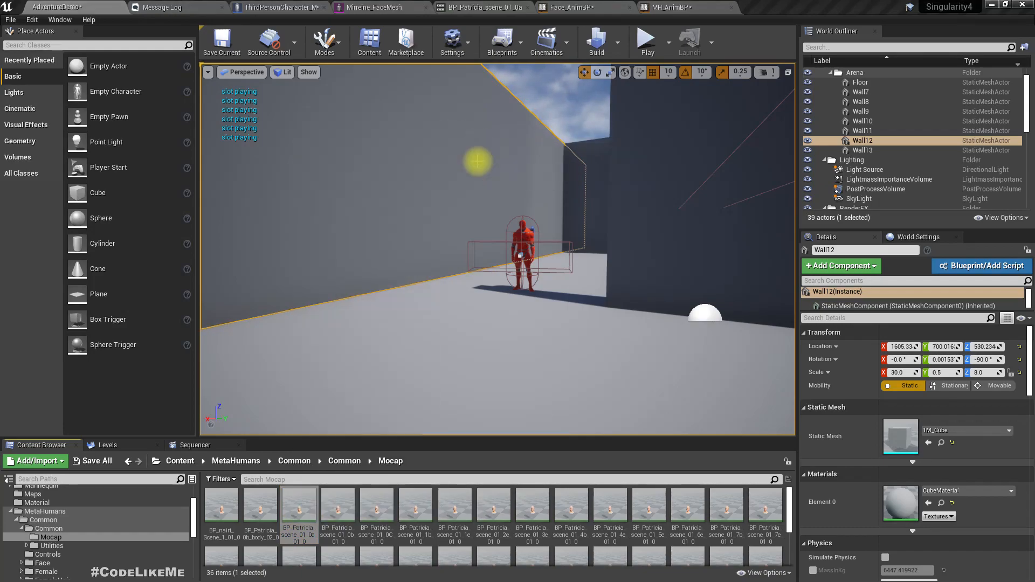
{"action": "double_click", "coordinate": [324, 510]}
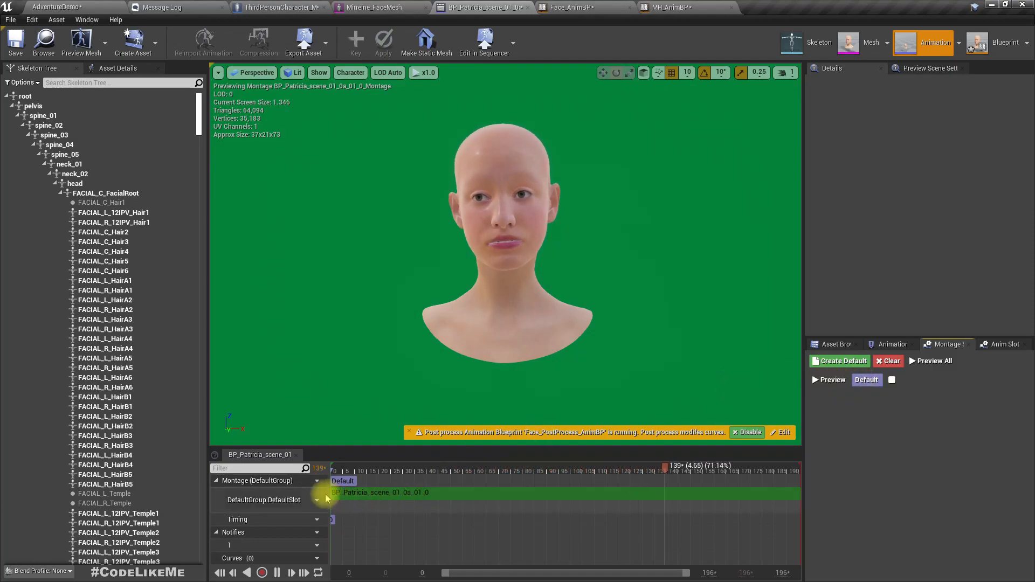
{"action": "left_click", "coordinate": [305, 501]}
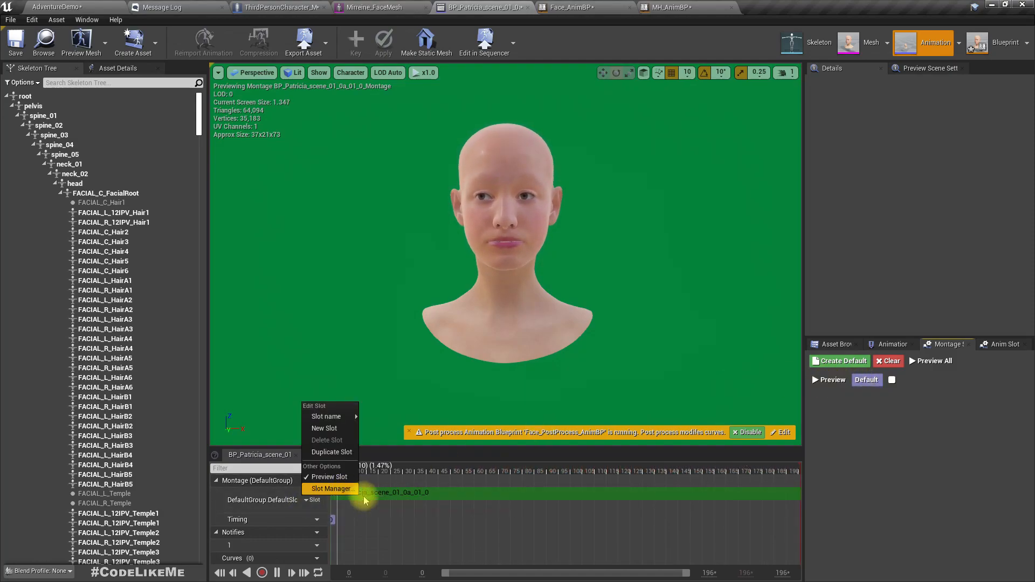
{"action": "mouse_move", "coordinate": [329, 417]}
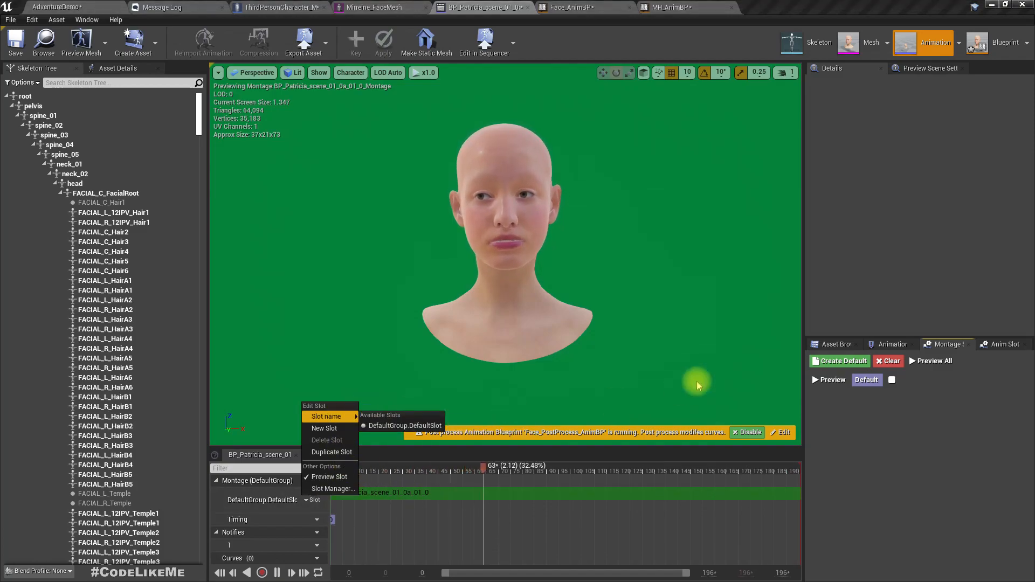
Add a Delay with a duration of 5.0 after Event BeginPlay in the ThirdPersonCharacter_MH Event Graph.
{"action": "left_click", "coordinate": [282, 7]}
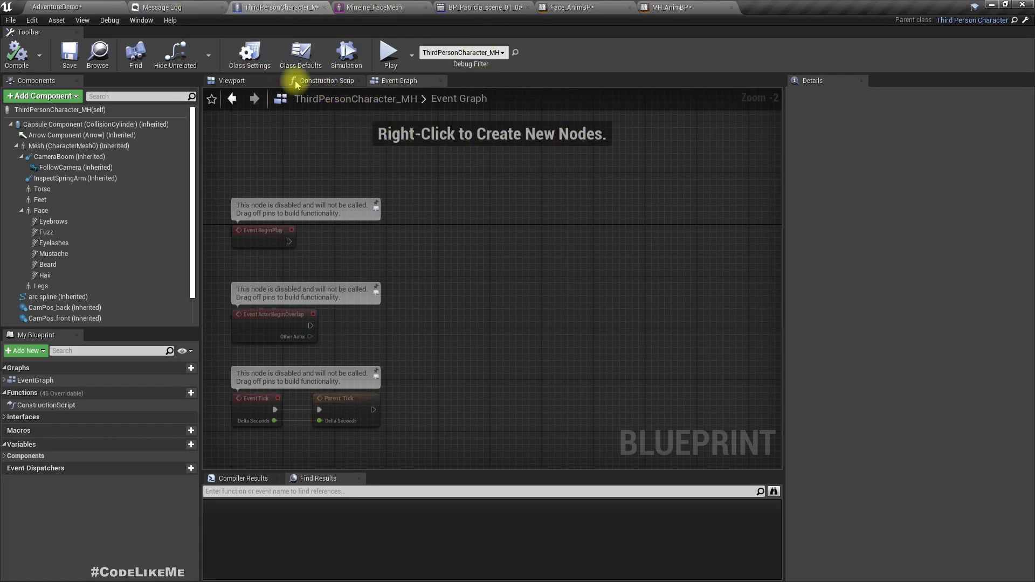
{"action": "left_click", "coordinate": [245, 81]}
{"action": "left_click", "coordinate": [394, 85]}
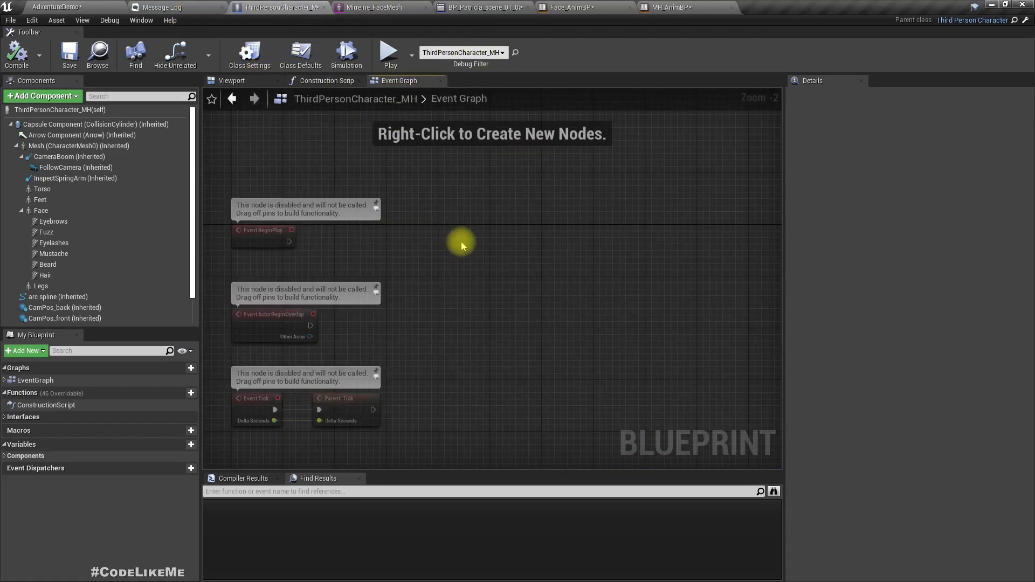
{"action": "left_click_drag", "start_coordinate": [399, 217], "coordinate": [494, 218]}
{"action": "type", "text": "delay"}
{"action": "key", "text": "Return"}
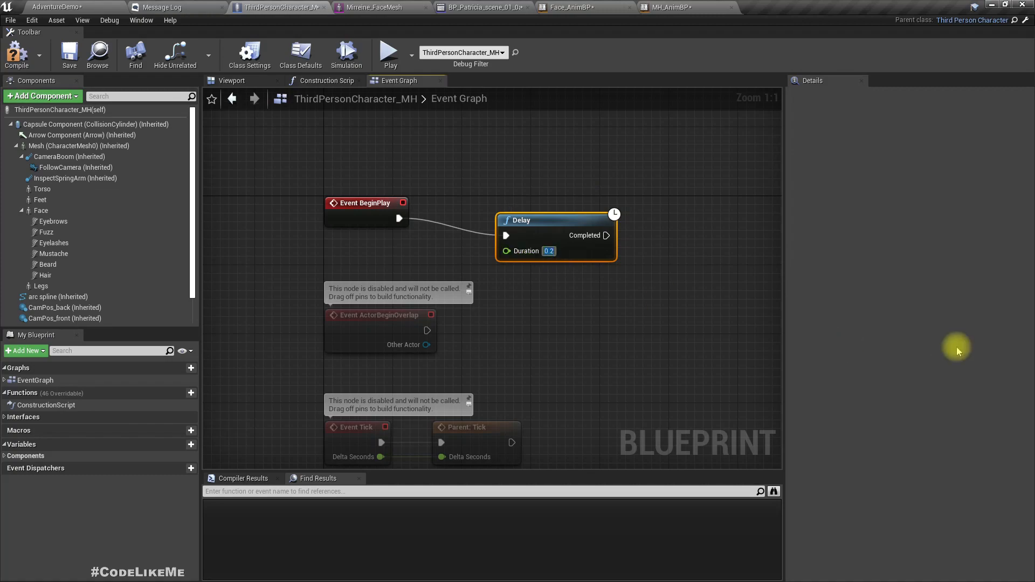
Add a Face reference with a Play Montage node on it, and run the node when the Delay completes.
{"action": "left_click_drag", "start_coordinate": [41, 210], "coordinate": [651, 271]}
{"action": "right_click_drag", "start_coordinate": [651, 271], "coordinate": [492, 278]}
{"action": "left_click_drag", "start_coordinate": [553, 280], "coordinate": [628, 260]}
{"action": "type", "text": "play anim"}
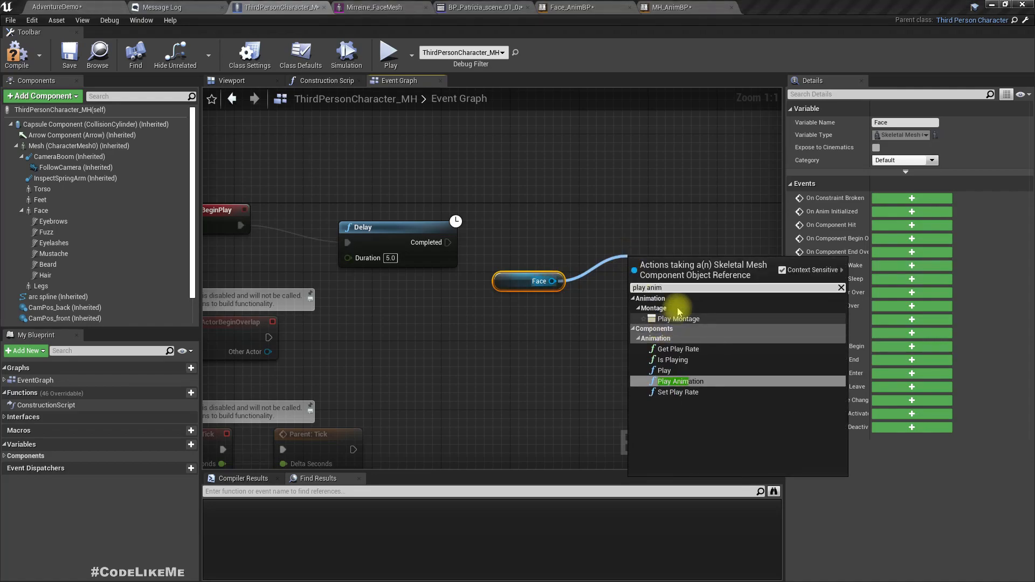
{"action": "left_click", "coordinate": [680, 318]}
{"action": "left_click_drag", "start_coordinate": [639, 278], "coordinate": [448, 242]}
Set Montage to Play to BP_Patricia_scene_01_0a_01_0_Montage and check the asset in its content folder.
{"action": "key", "text": "q"}
{"action": "left_click", "coordinate": [709, 279]}
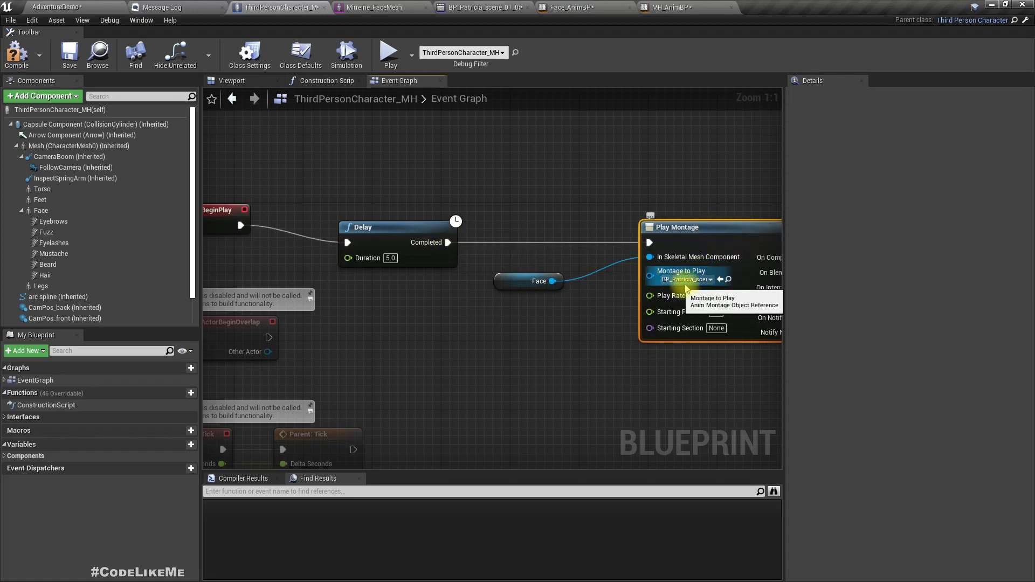
{"action": "left_click", "coordinate": [728, 279]}
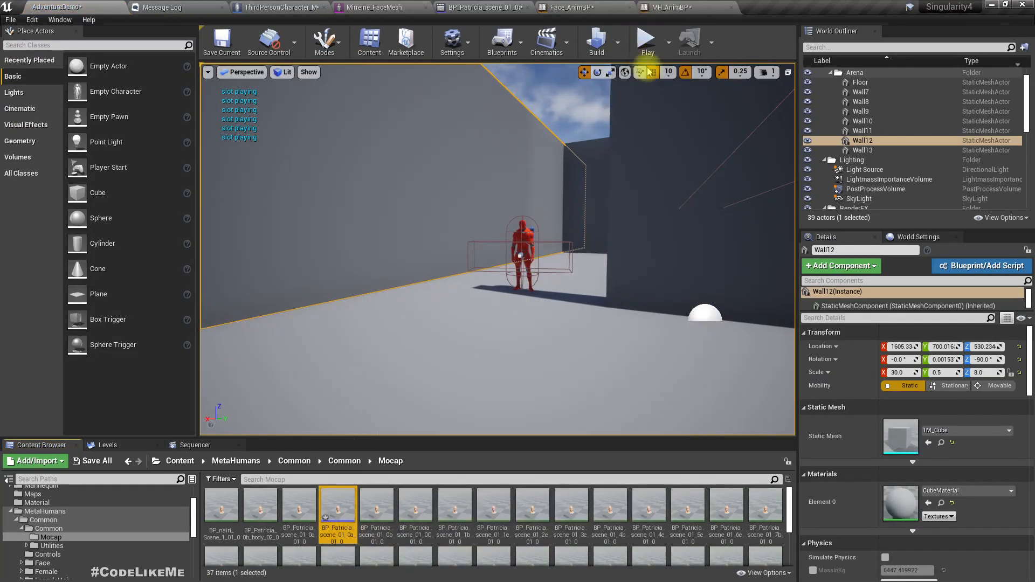
{"action": "left_click", "coordinate": [269, 7]}
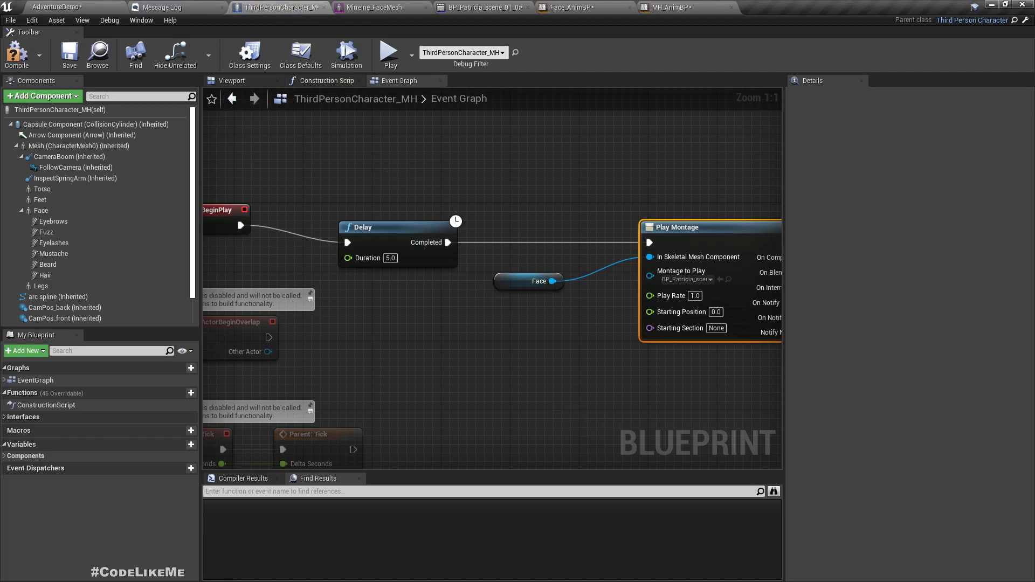
{"action": "right_click_drag", "start_coordinate": [589, 426], "coordinate": [485, 413]}
Play-test the AdventureDemo level, move the character around to watch its face, and stop the session.
{"action": "left_click", "coordinate": [93, 5]}
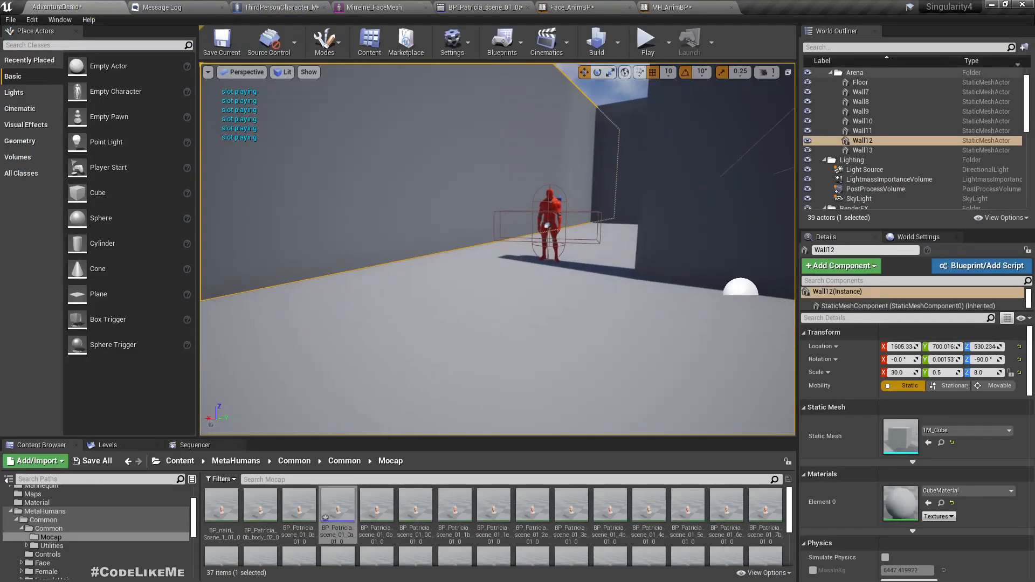
{"action": "key", "text": "F11"}
{"action": "key", "text": "alt+p"}
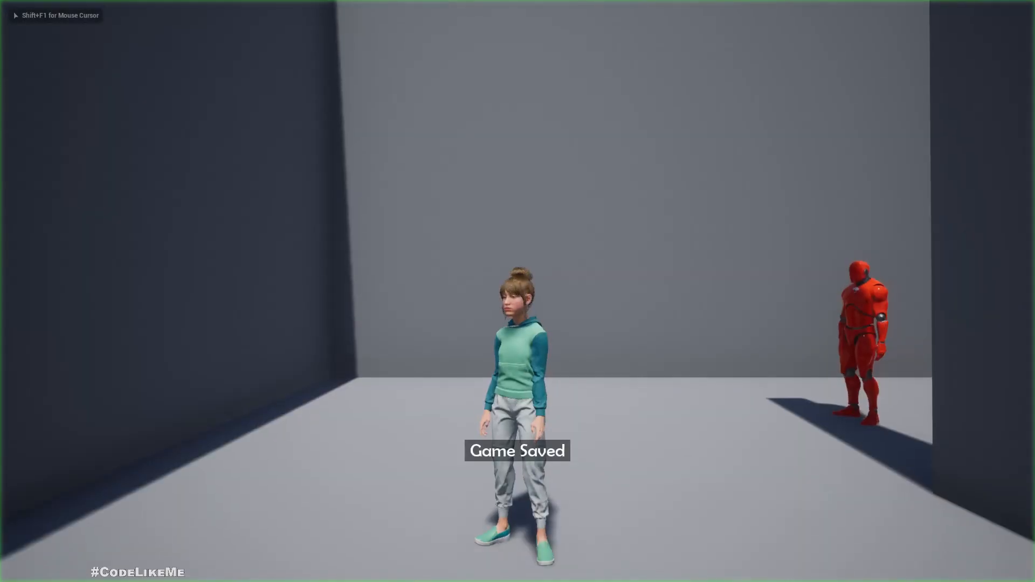
{"action": "key", "text": "w"}
{"action": "key", "text": "s"}
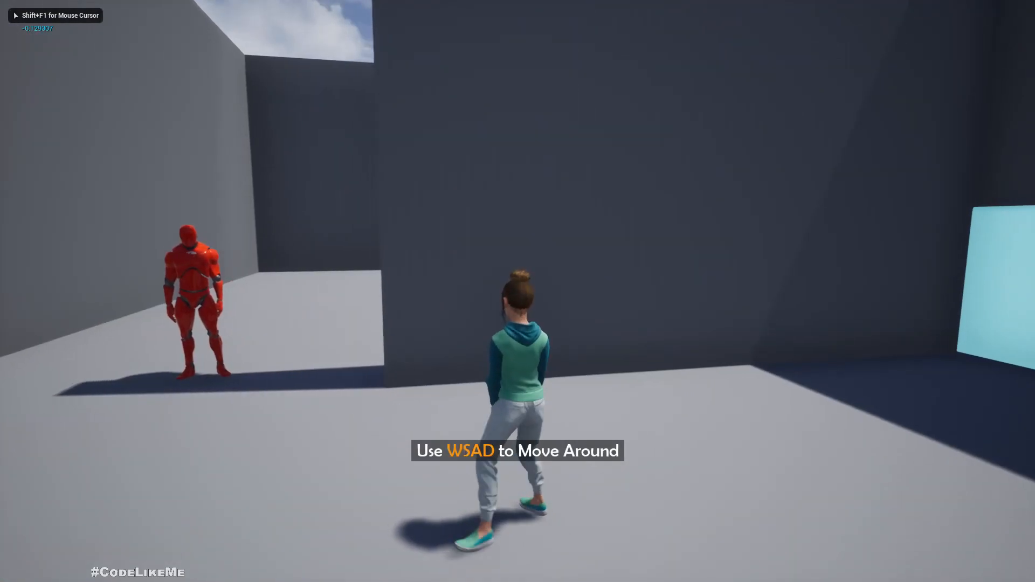
{"action": "key", "text": "w"}
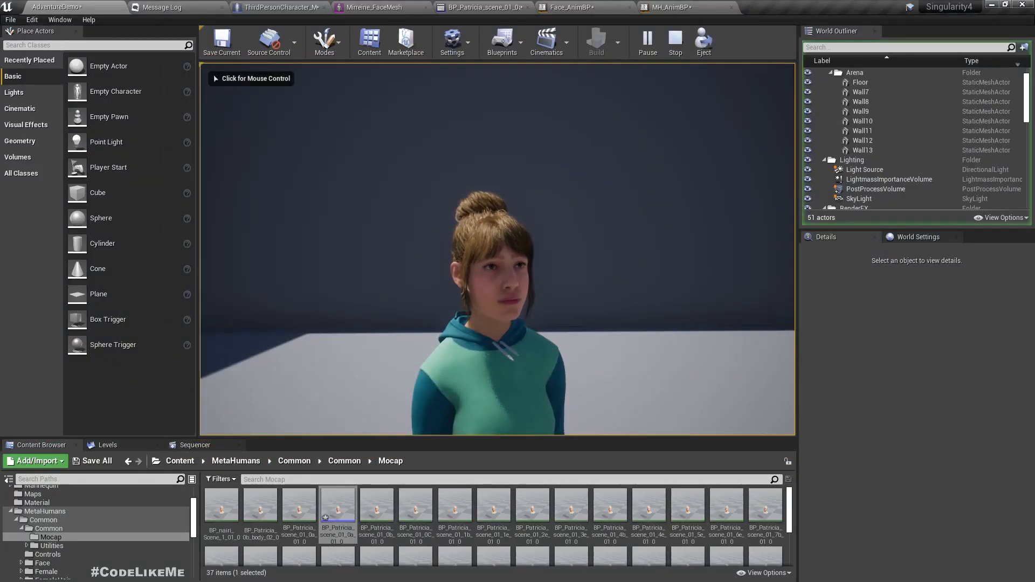
{"action": "key", "text": "Escape"}
{"action": "left_click", "coordinate": [200, 296]}
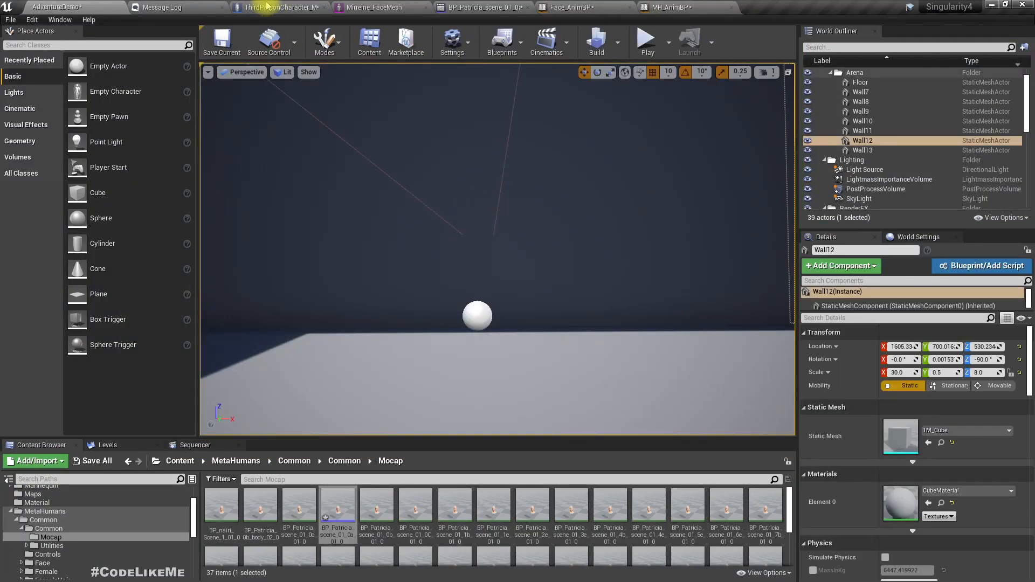
Add a Print String node run from the Play Montage node's main execution output in the ThirdPersonCharacter_MH Event Graph.
{"action": "left_click", "coordinate": [267, 7]}
{"action": "right_click_drag", "start_coordinate": [646, 384], "coordinate": [523, 356]}
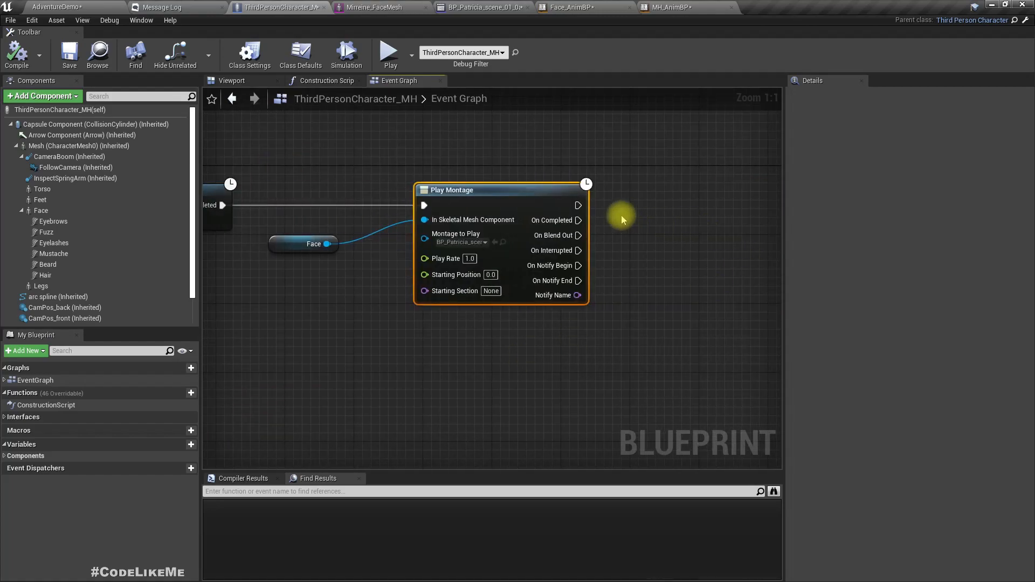
{"action": "left_click_drag", "start_coordinate": [578, 205], "coordinate": [648, 214]}
{"action": "type", "text": "print"}
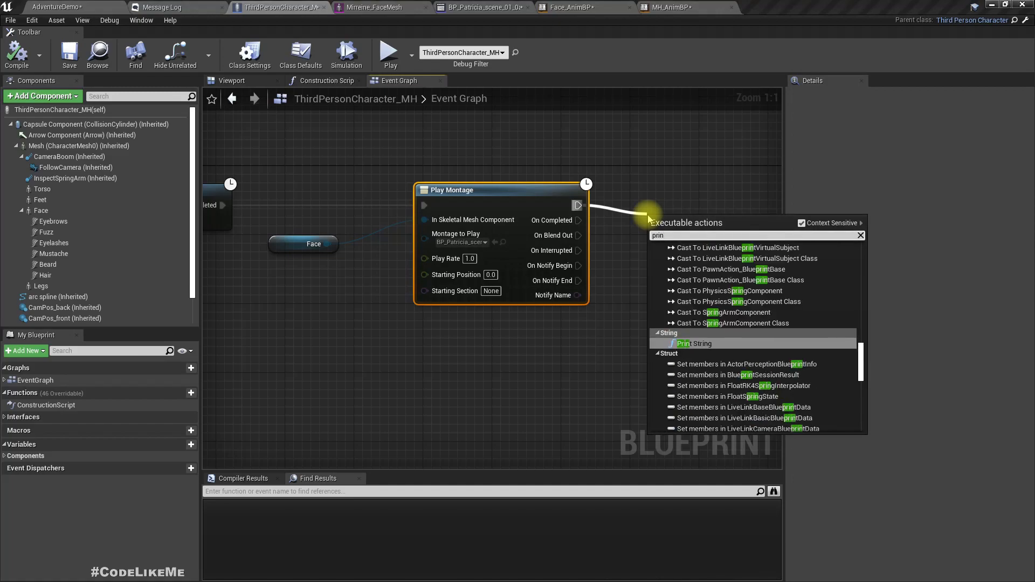
{"action": "key", "text": "Return"}
Set the Print String node's text to "playing facial animation" and its Duration to 20.0.
{"action": "left_click", "coordinate": [702, 255]}
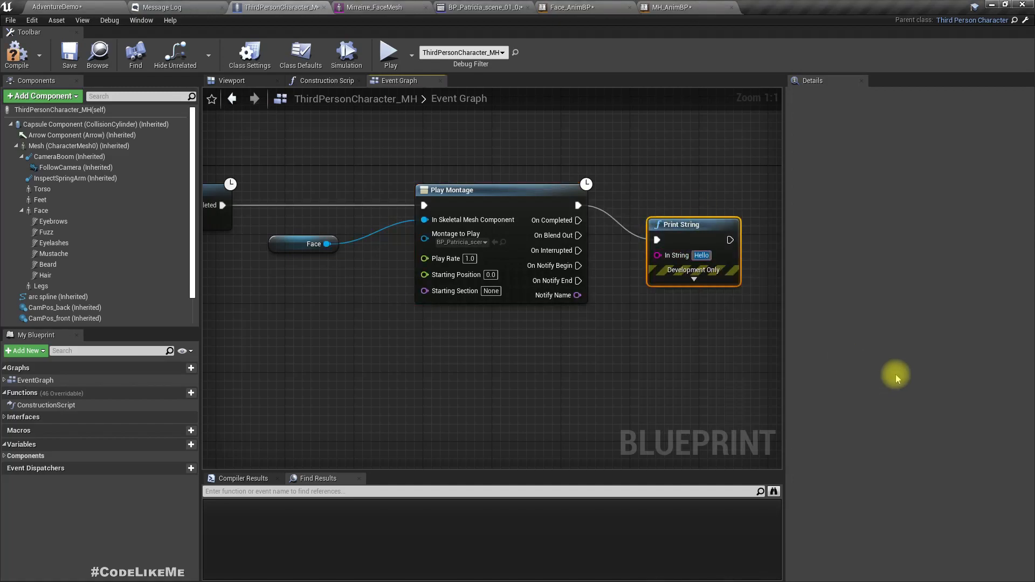
{"action": "type", "text": "playing facial animation"}
{"action": "key", "text": "Return"}
{"action": "left_click", "coordinate": [711, 286]}
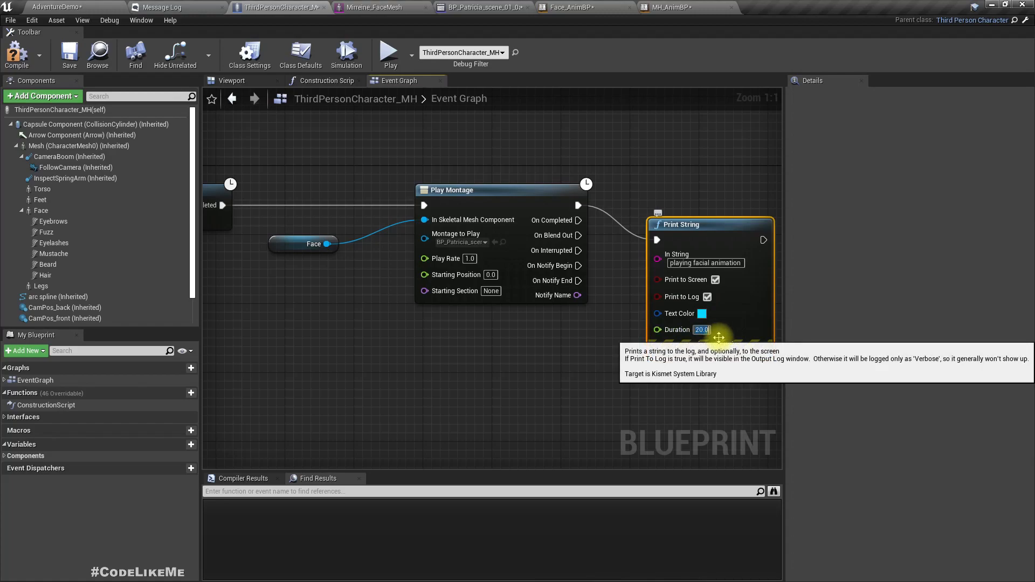
Play-test AdventureDemo full screen, watch the character's face and the printed message up close, and stop the session.
{"action": "left_click", "coordinate": [99, 5]}
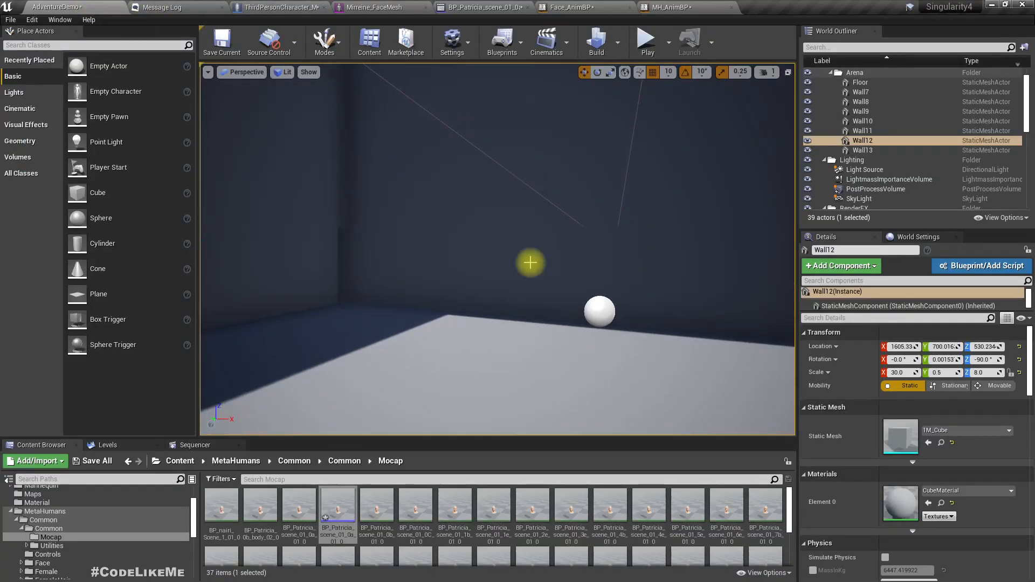
{"action": "key", "text": "F11"}
{"action": "key", "text": "alt+p"}
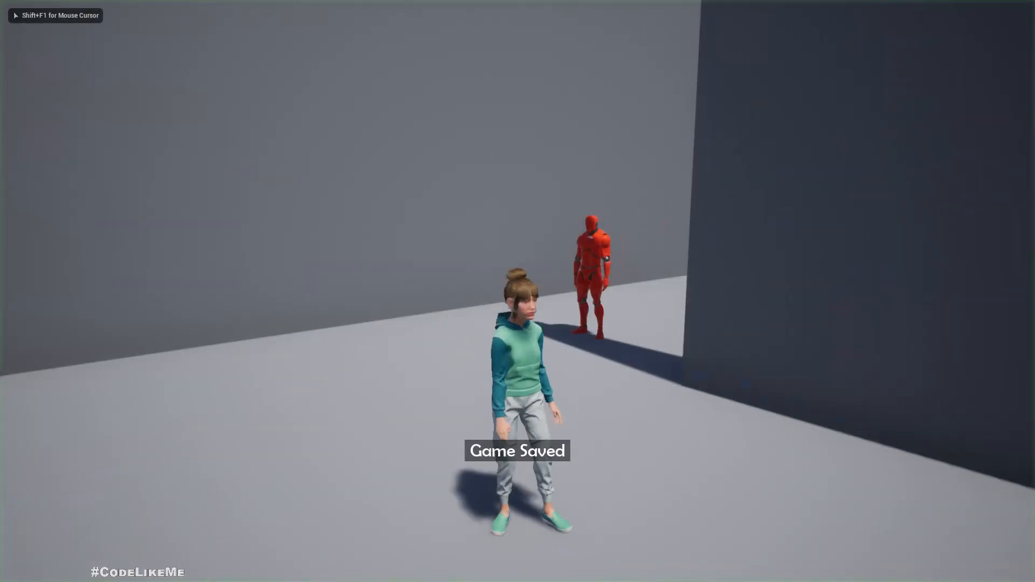
{"action": "key", "text": "w"}
{"action": "key", "text": "w"}
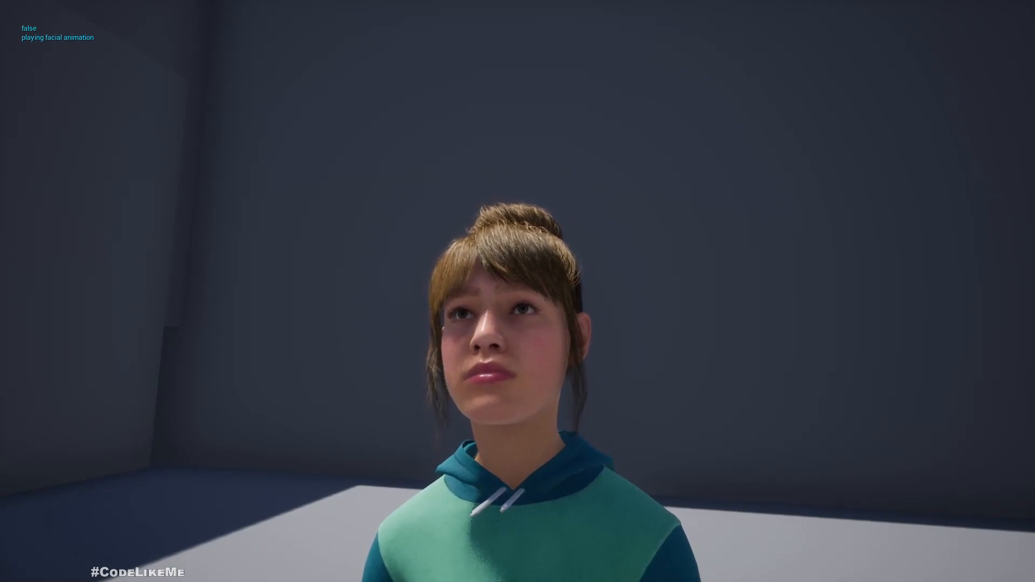
{"action": "key", "text": "Escape"}
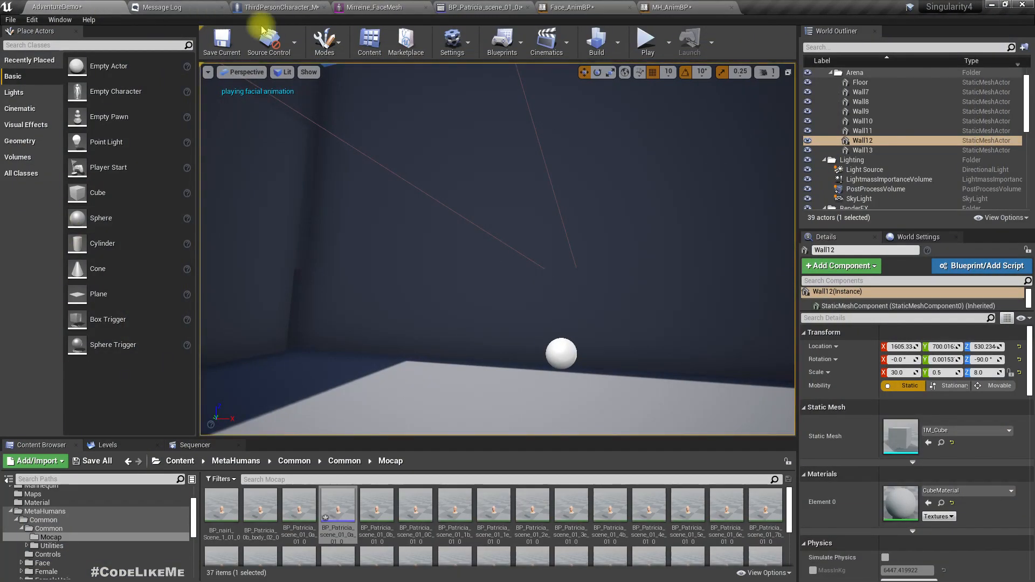
Disconnect Face from the Set Master Pose Component target in the ThirdPersonCharacter_MH Construction Script and compile the blueprint.
{"action": "left_click", "coordinate": [281, 8]}
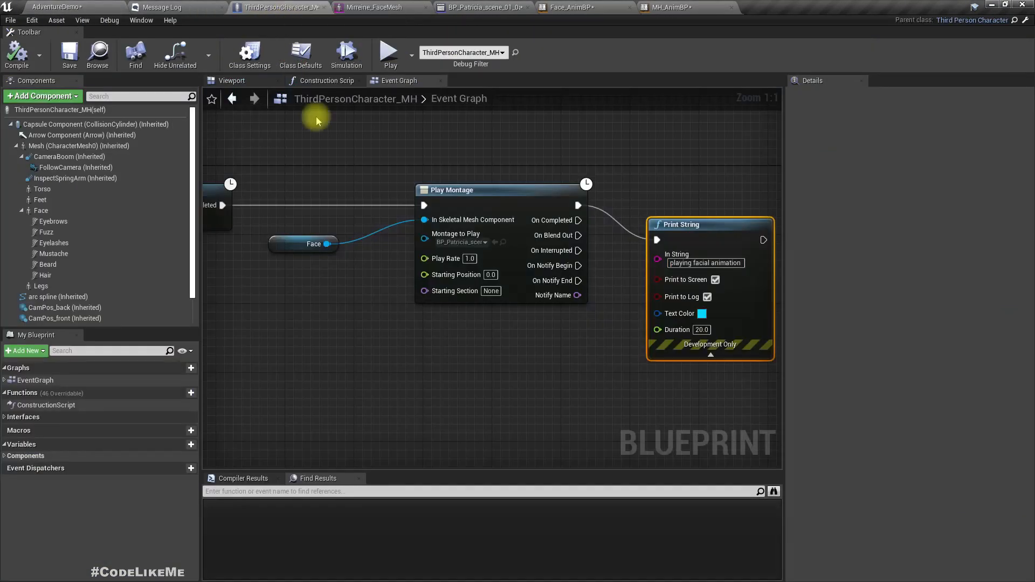
{"action": "left_click", "coordinate": [310, 84]}
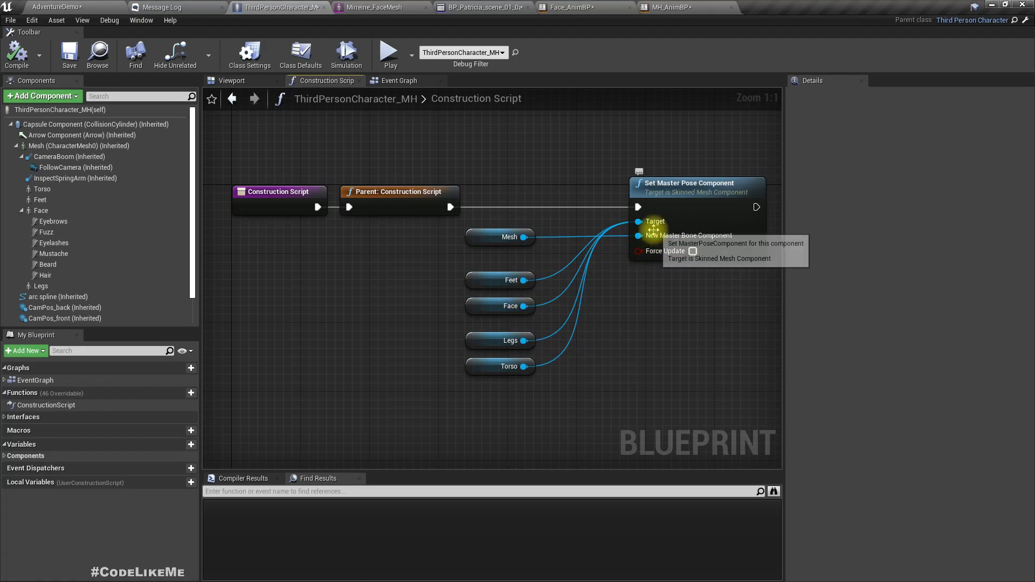
{"action": "right_click", "coordinate": [521, 305]}
{"action": "mouse_move", "coordinate": [550, 347]}
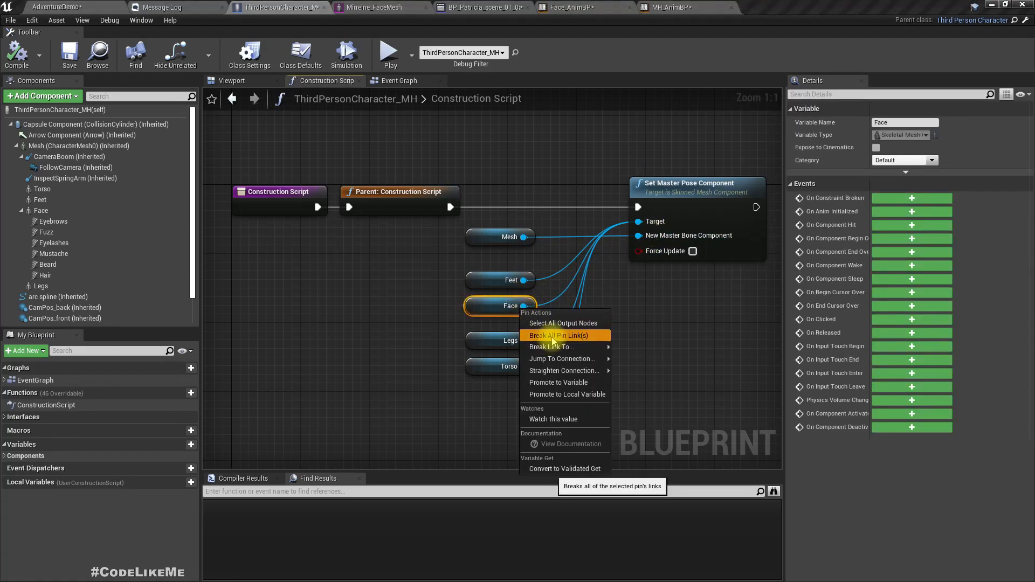
{"action": "left_click", "coordinate": [554, 341]}
{"action": "key", "text": "F7"}
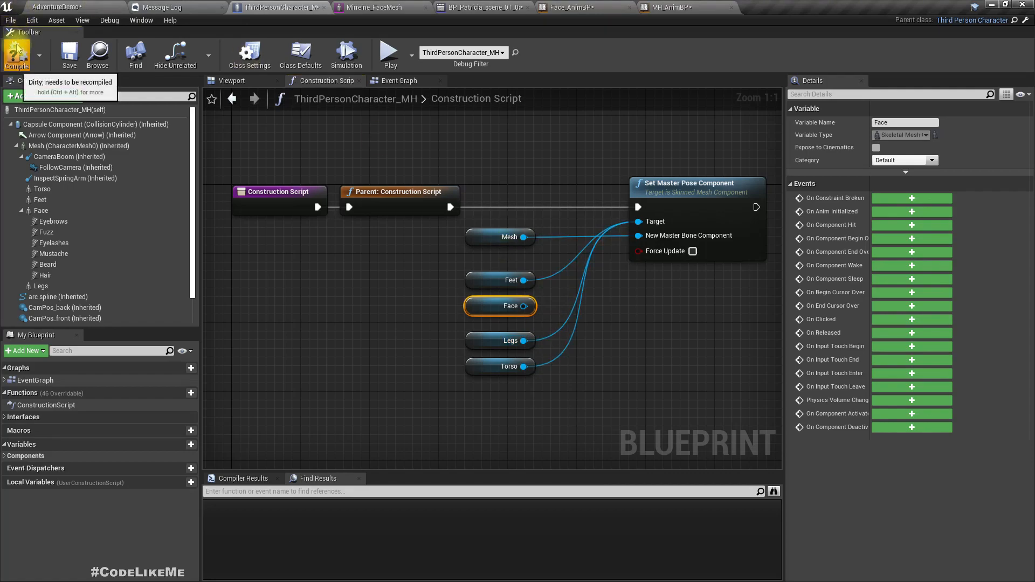
Play-test AdventureDemo full screen again with Face detached from the master pose, moving the character around to check its facial animation.
{"action": "left_click", "coordinate": [36, 5]}
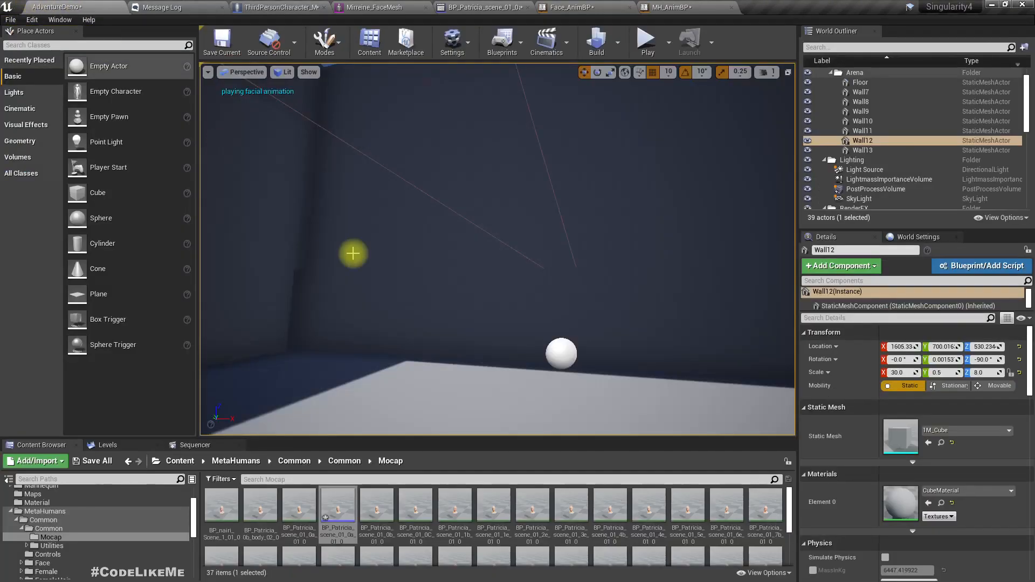
{"action": "right_click_drag", "start_coordinate": [354, 252], "coordinate": [344, 273]}
{"action": "key", "text": "F11"}
{"action": "key", "text": "alt+p"}
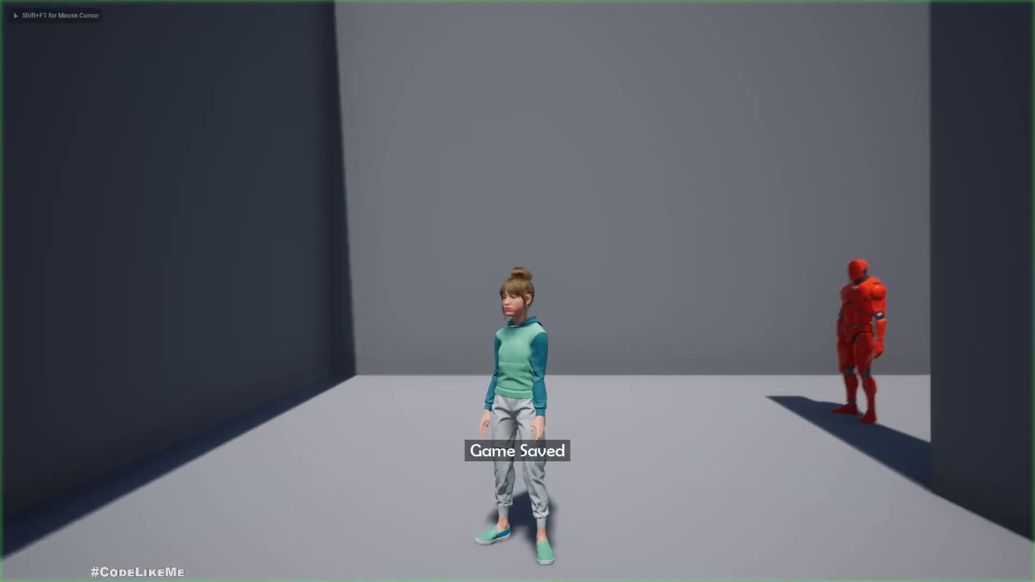
{"action": "key", "text": "w"}
{"action": "key", "text": "w"}
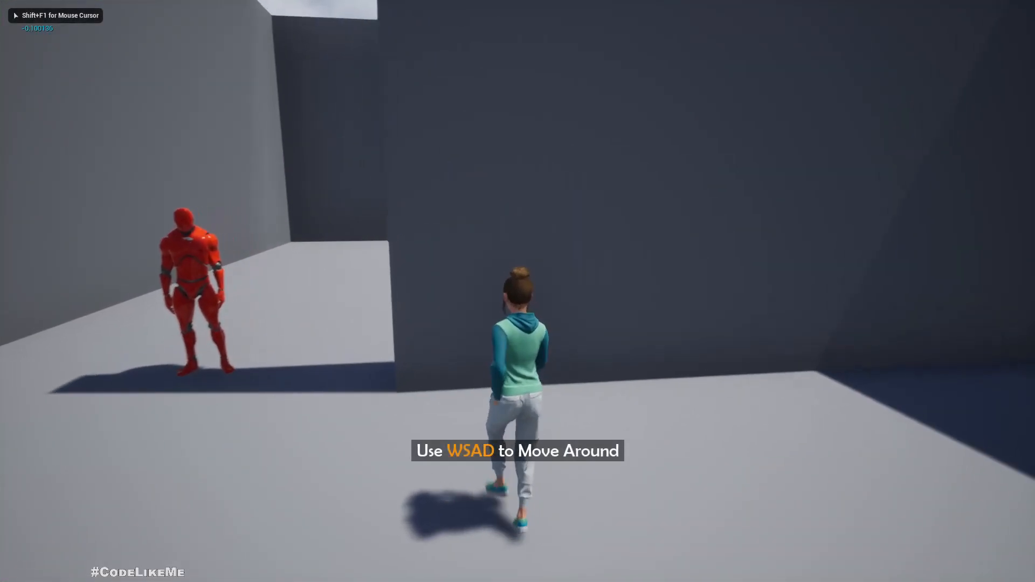